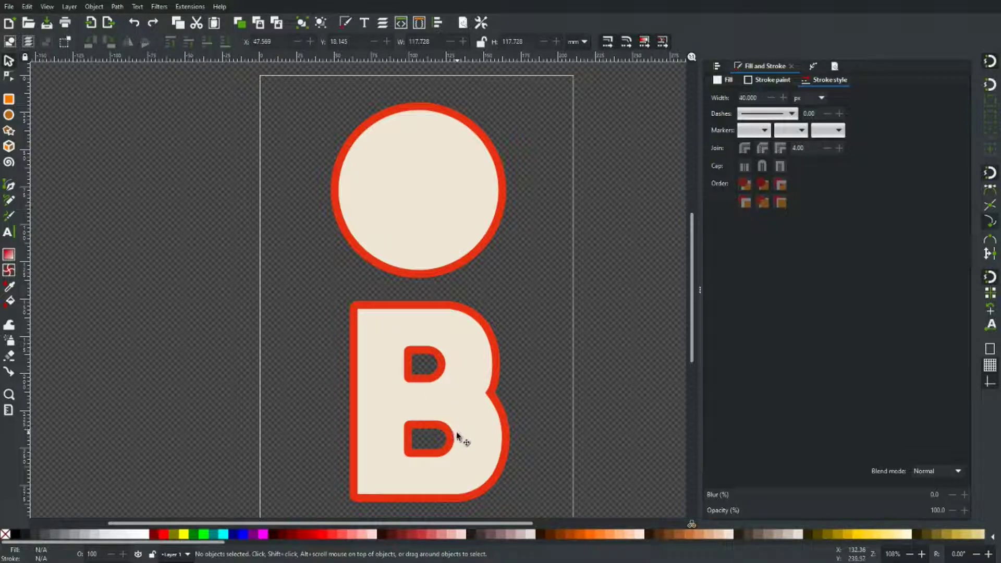
- Convert the circle above the letter B to a path
click(412, 188)
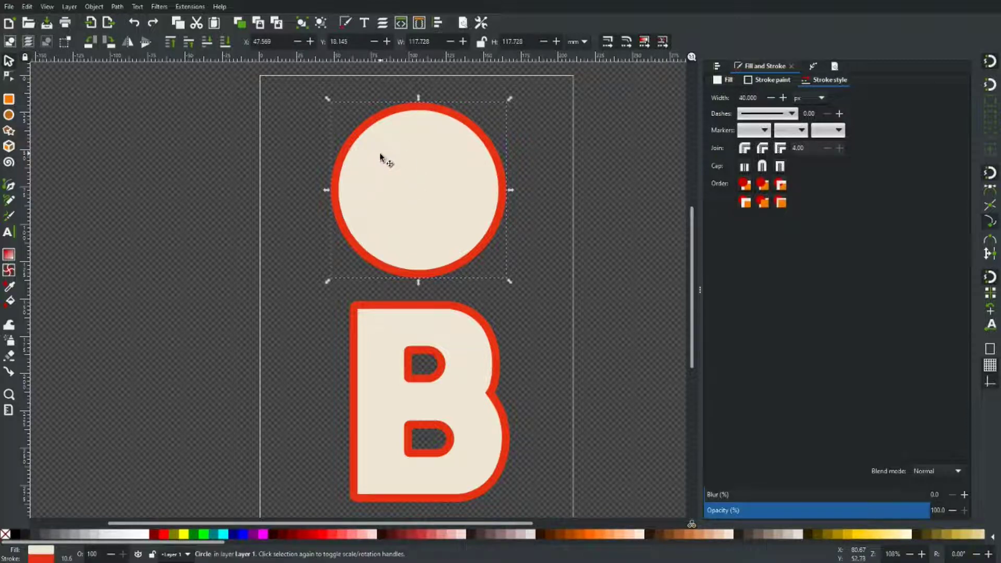
click(118, 7)
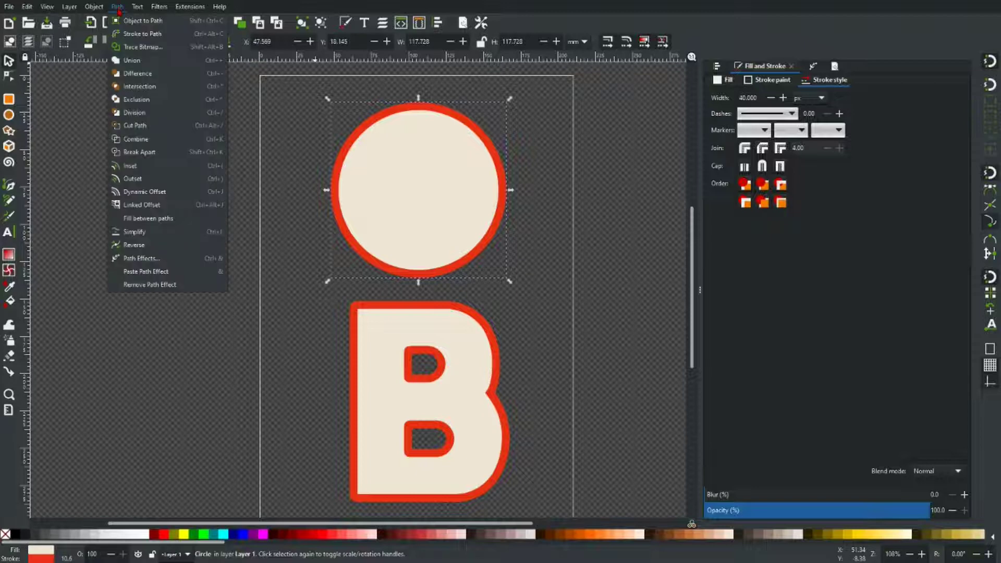
click(138, 20)
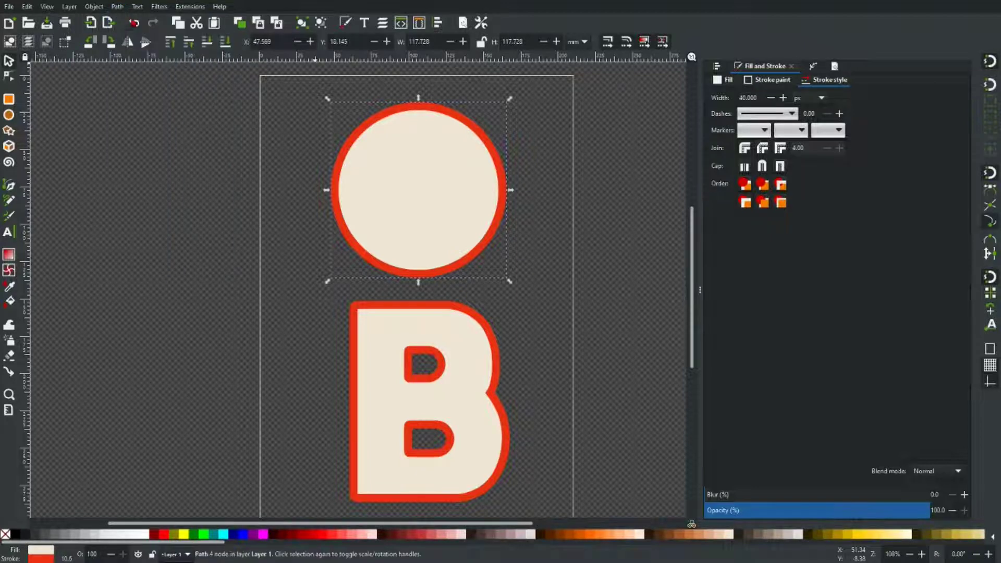
- Convert the circle's stroke to a path and ungroup it into a cream disc and a red ring
click(117, 7)
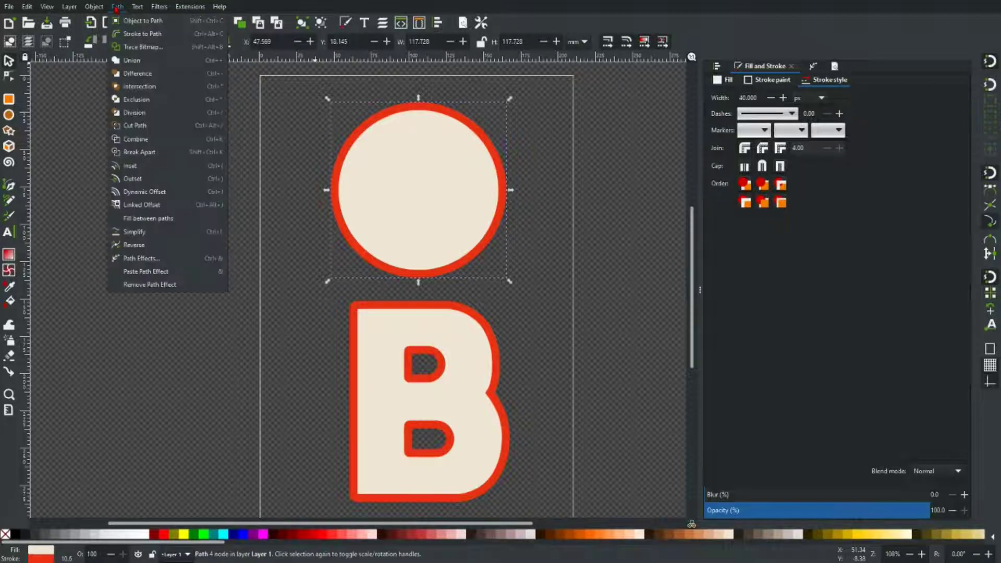
click(139, 33)
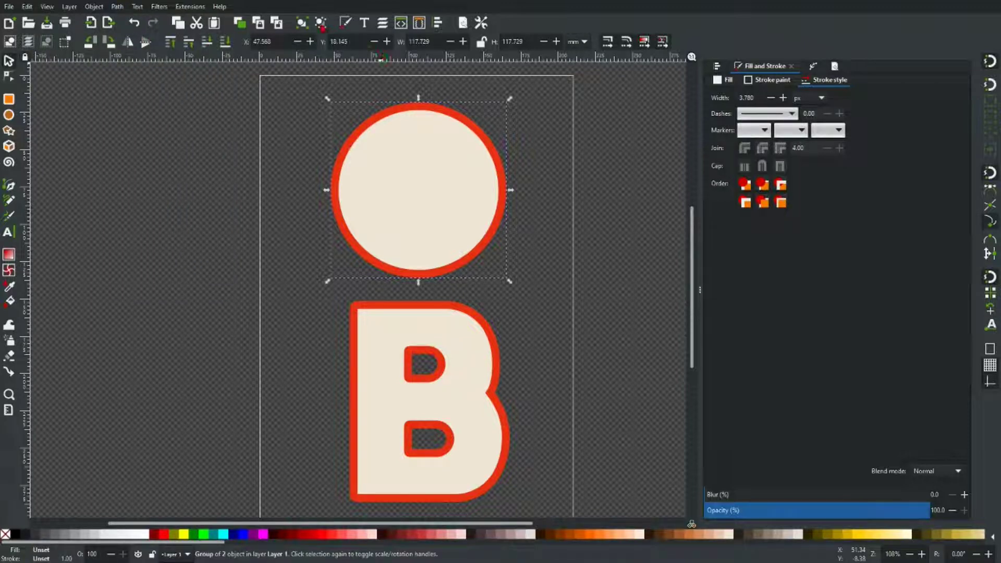
click(320, 22)
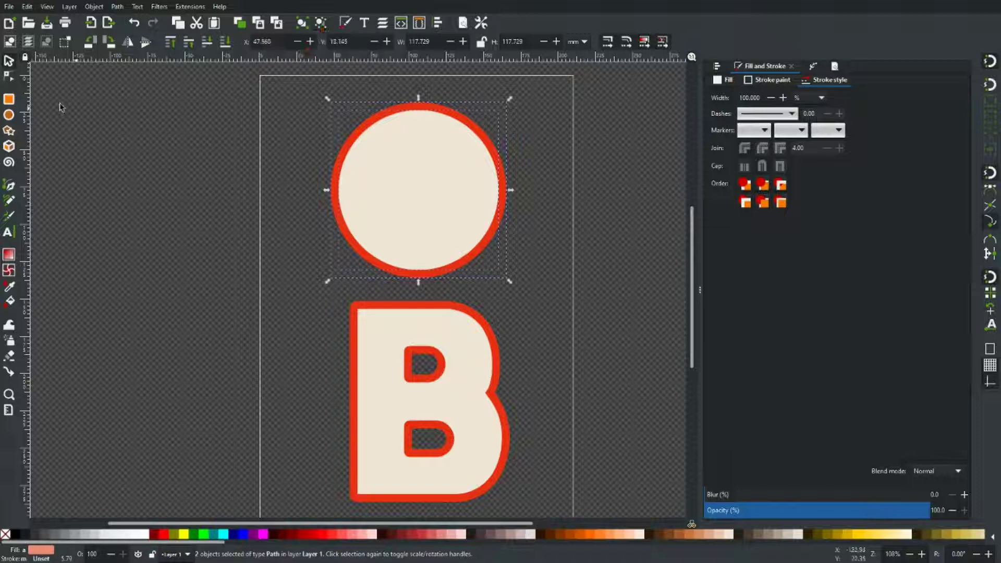
click(118, 124)
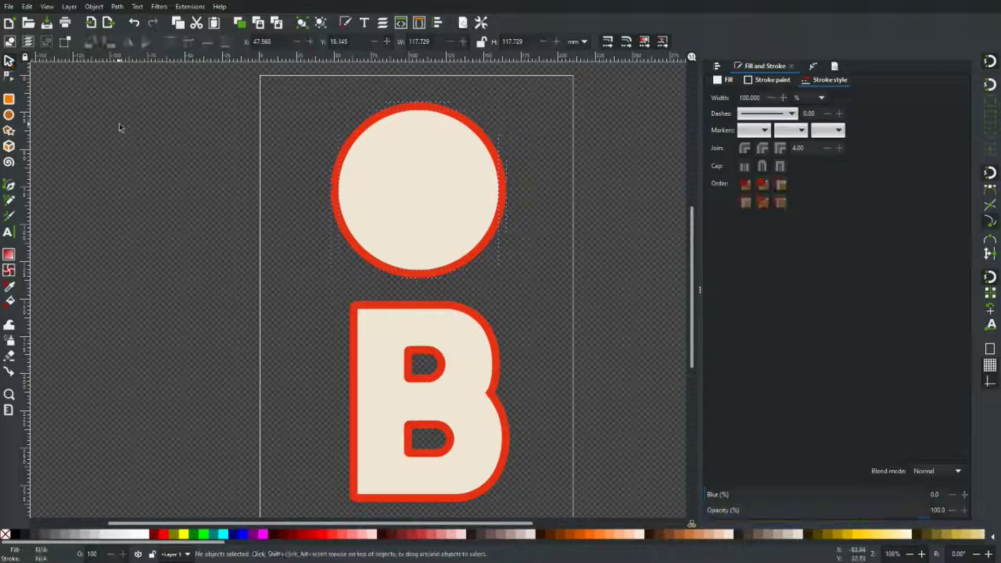
- Move the cream disc out of the red ring to the empty area on its right
click(440, 178)
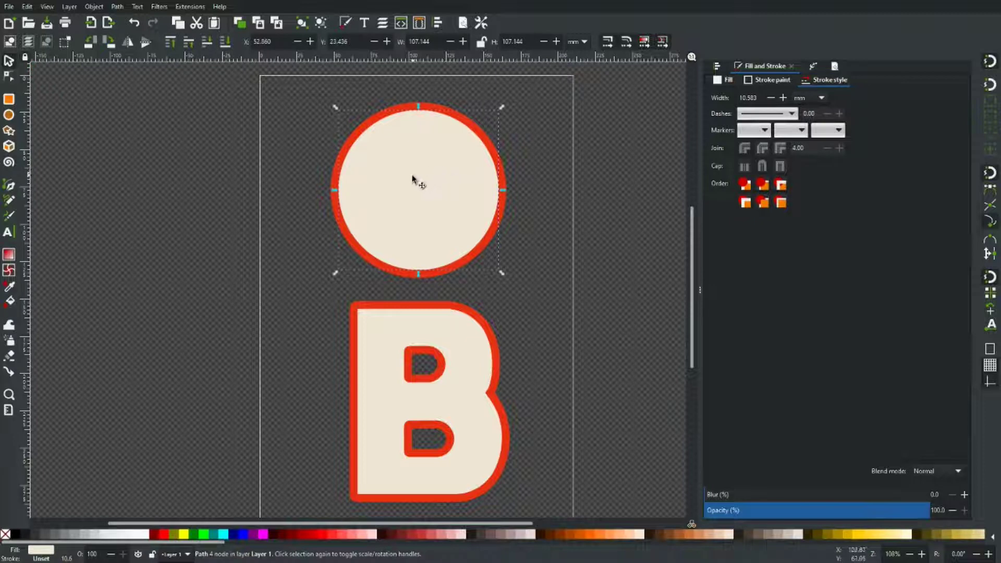
drag(418, 193, 574, 203)
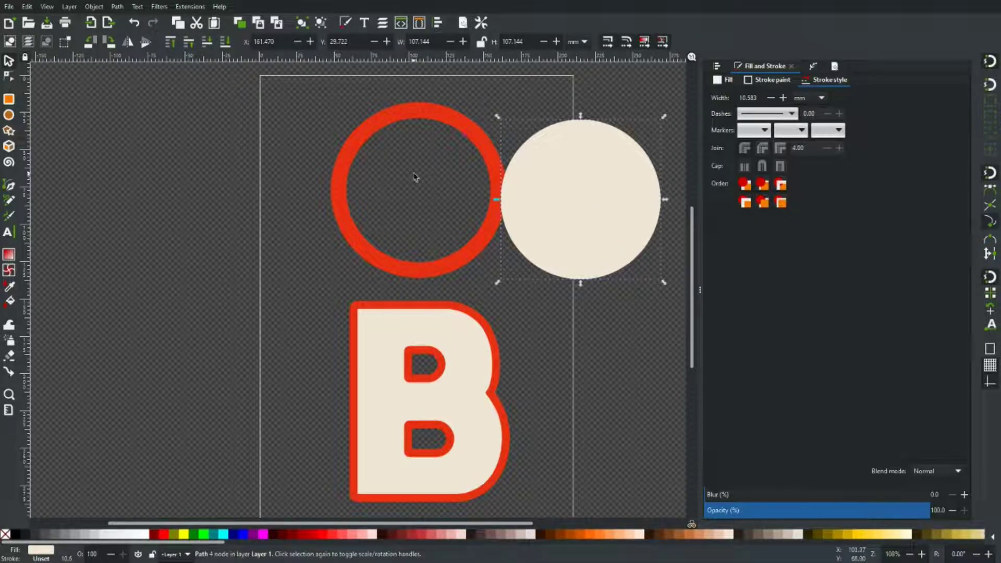
drag(581, 192, 613, 188)
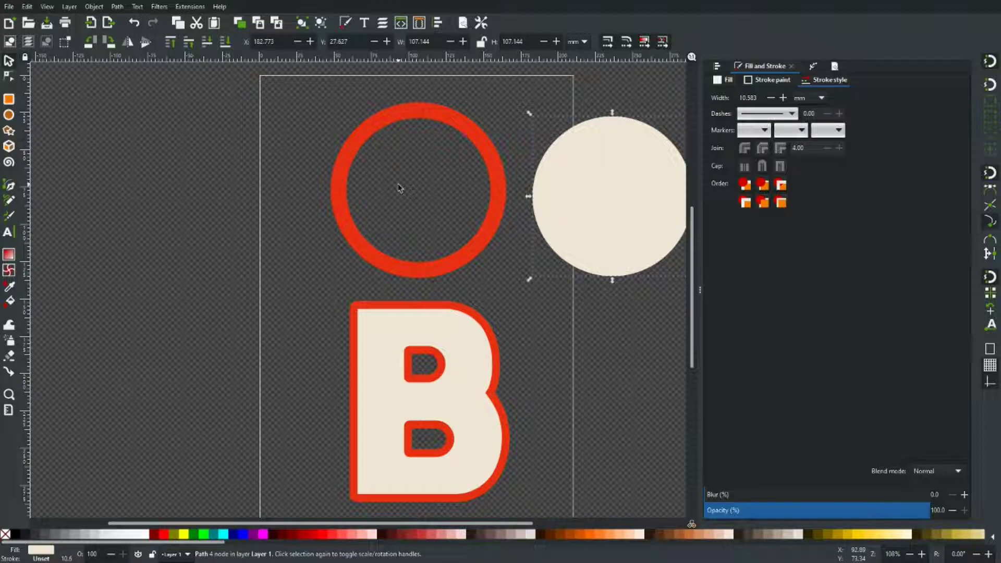
- Place the cream disc back over the red ring and align it to the ring's centre
drag(608, 205, 414, 194)
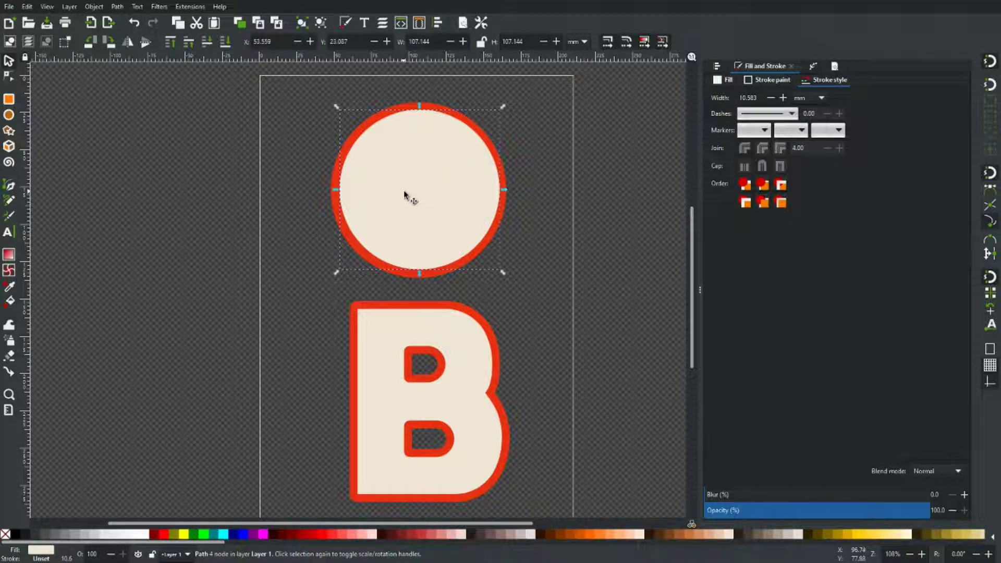
mouse_move(404, 194)
mouse_down()
mouse_move(431, 189)
mouse_move(405, 194)
mouse_up()
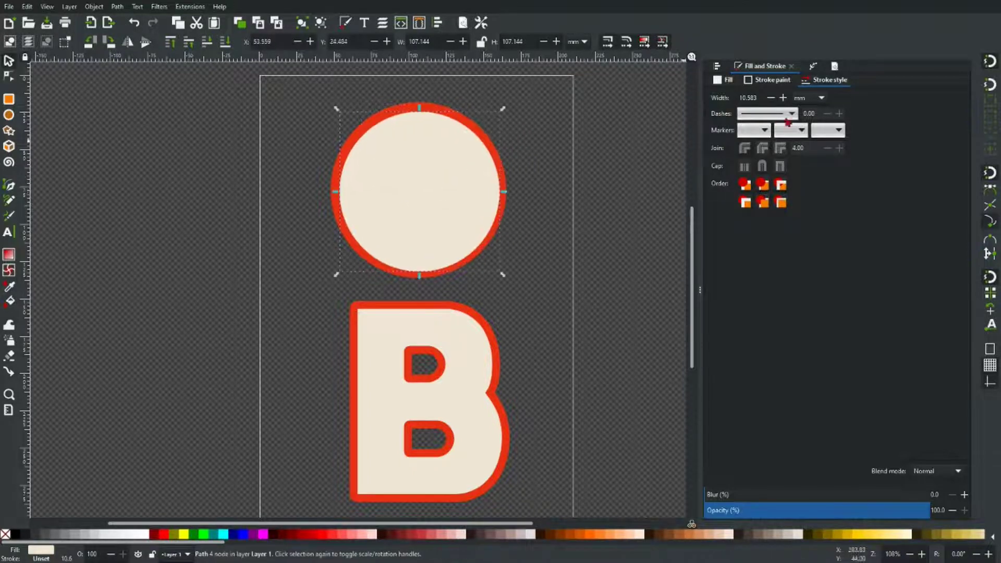
click(717, 66)
click(540, 186)
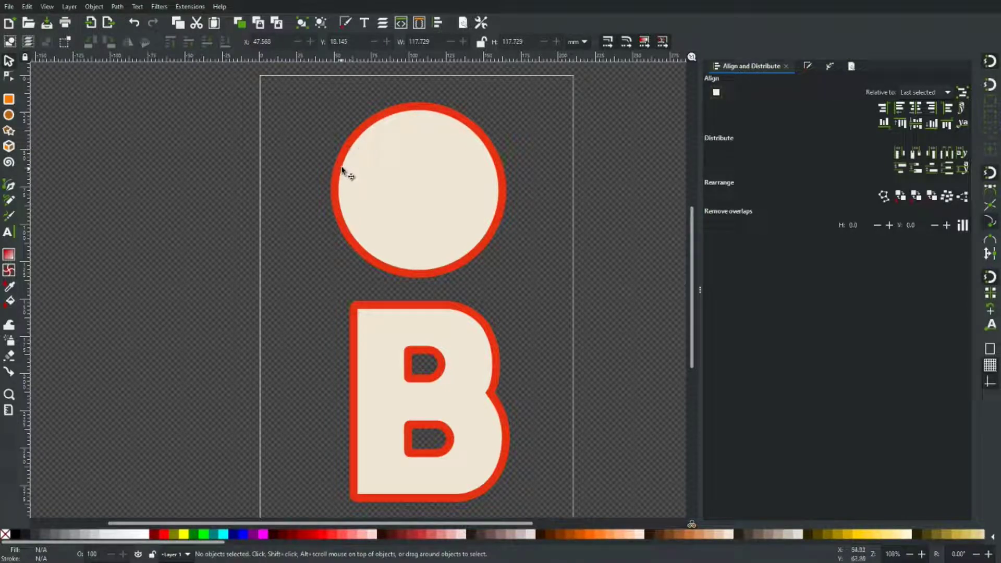
- Lower the cream disc's opacity to 39% and restore it to 100%
click(458, 189)
key(ctrl+shift+f)
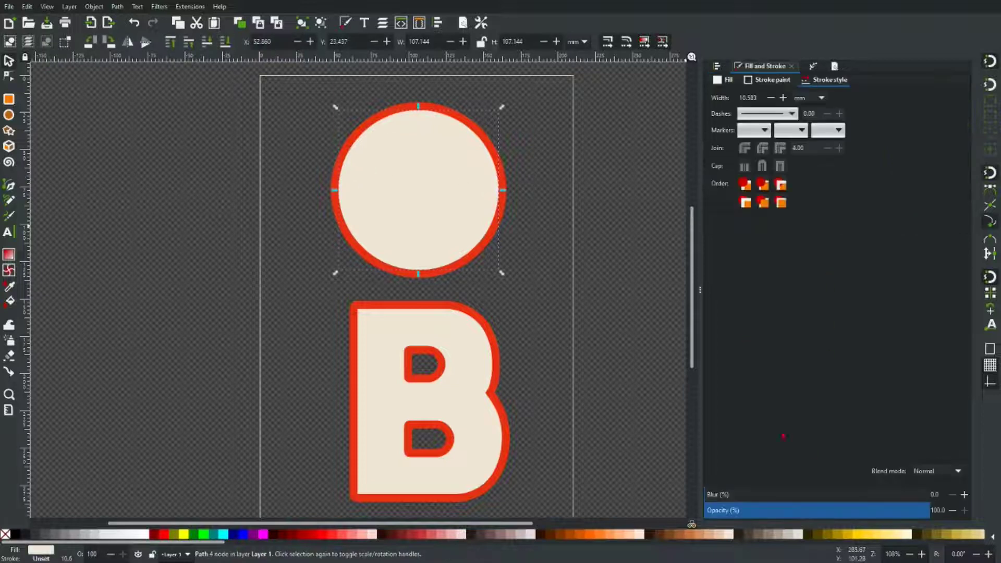
drag(930, 512, 793, 514)
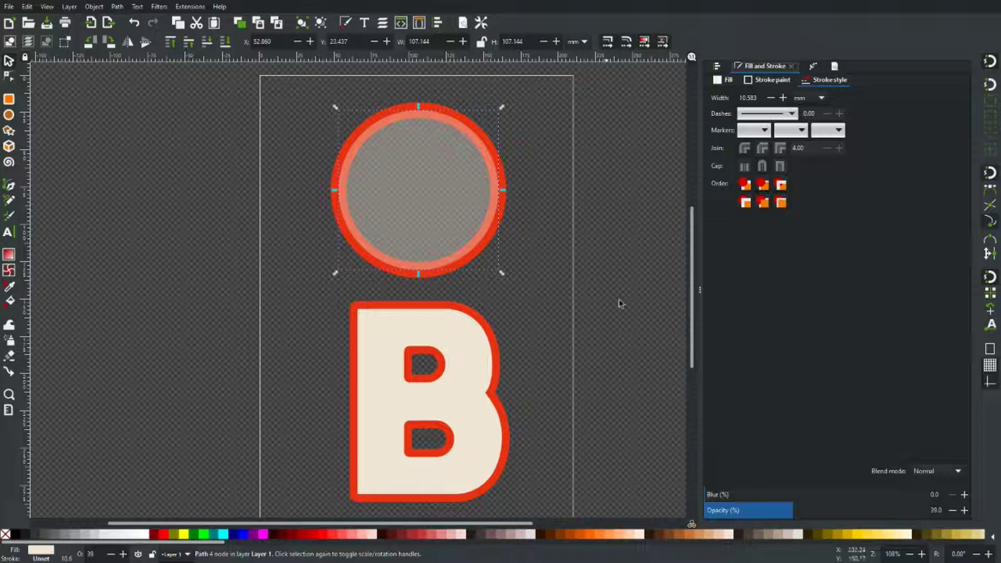
drag(793, 514, 938, 512)
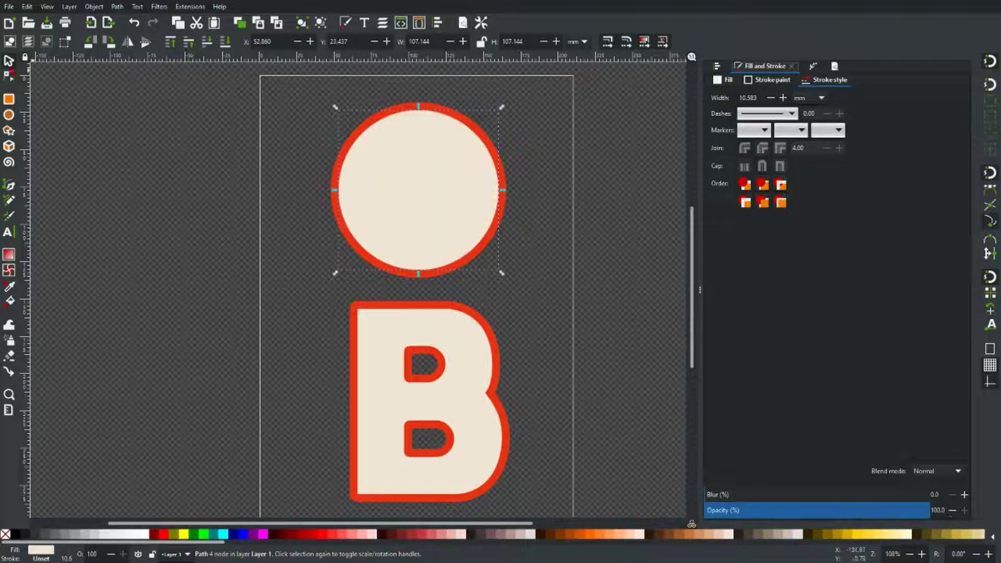
- Move the cream disc off the page to the left and delete the red ring's inner nodes to make it solid
mouse_move(415, 198)
mouse_down()
mouse_move(386, 226)
mouse_move(104, 162)
mouse_up()
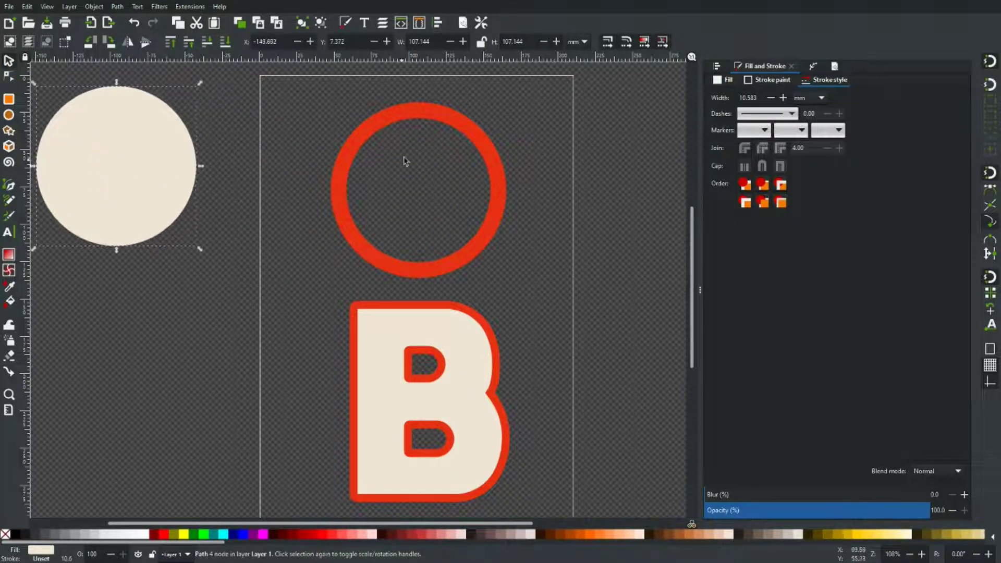
click(433, 121)
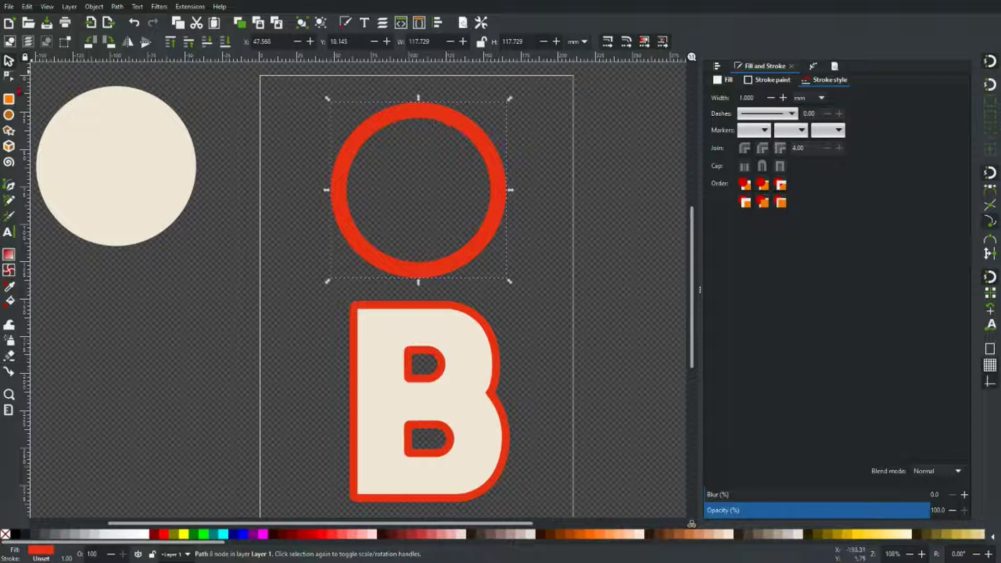
click(9, 77)
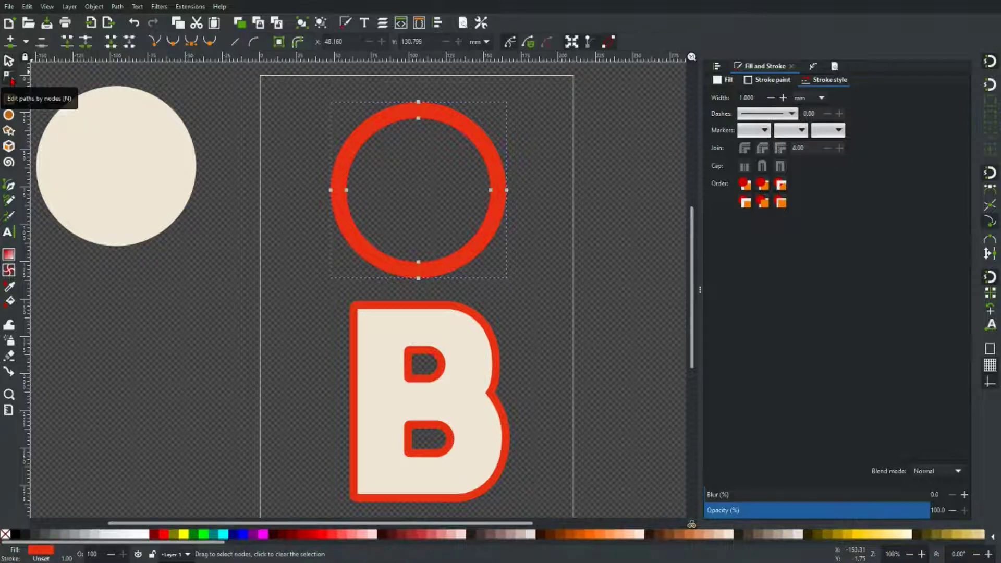
click(419, 118)
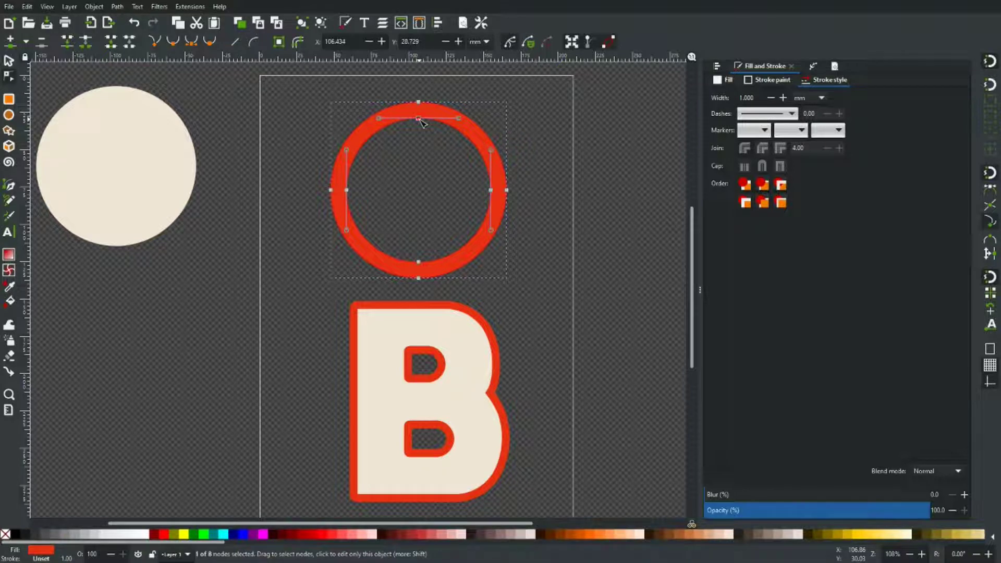
drag(418, 119, 493, 194)
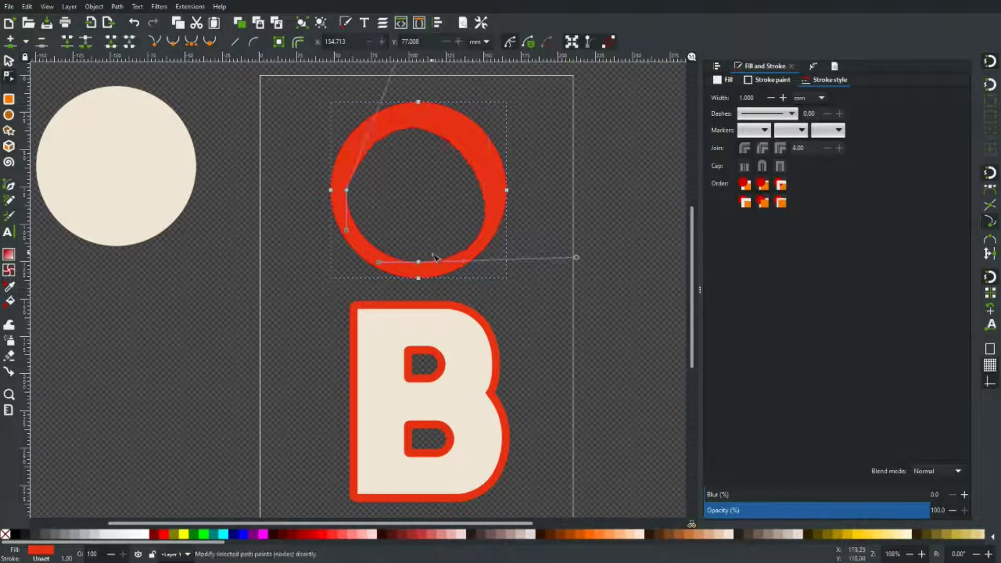
key(Delete)
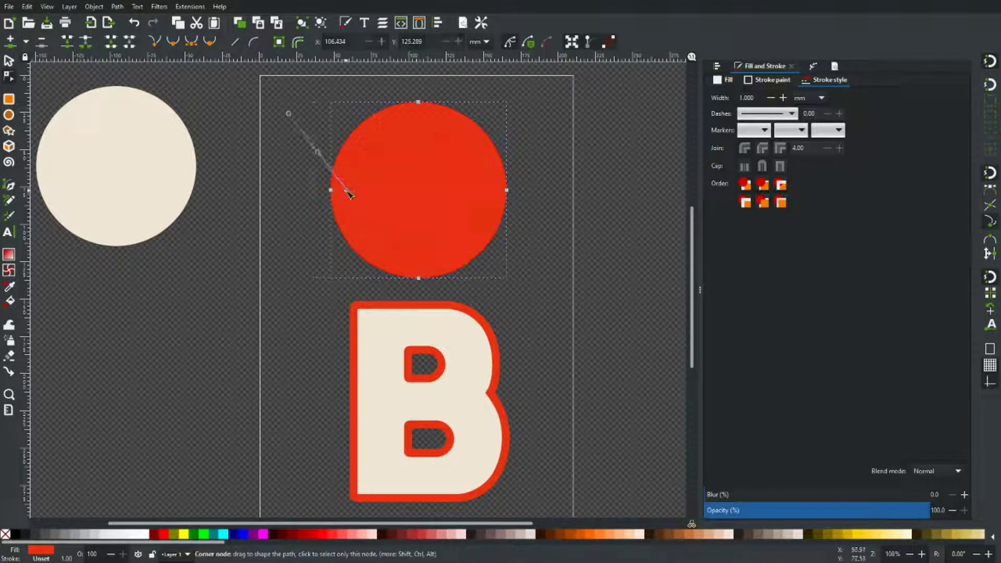
click(349, 194)
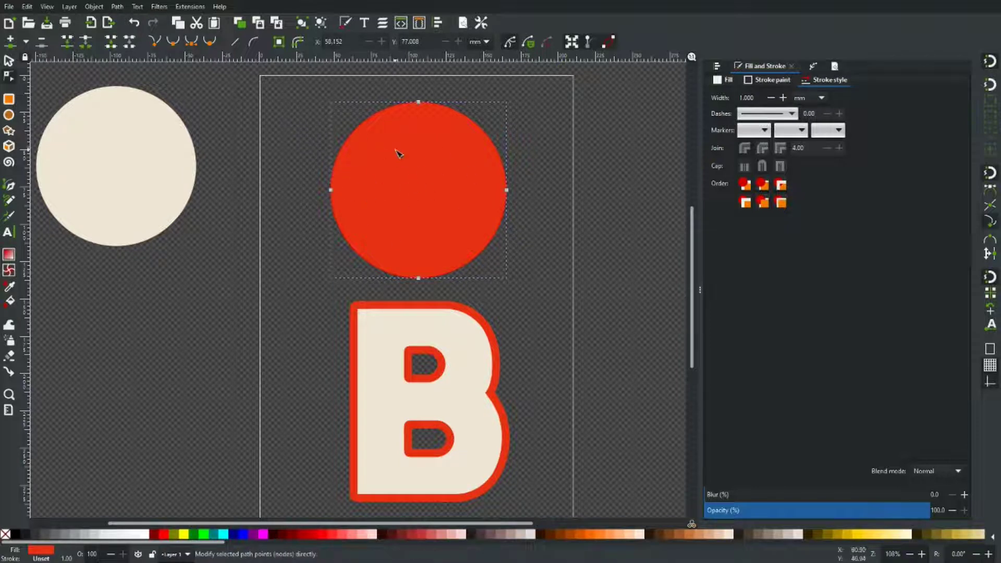
- Move the cream disc back over the solid red disc and centre the two horizontally
click(8, 60)
drag(85, 157, 226, 177)
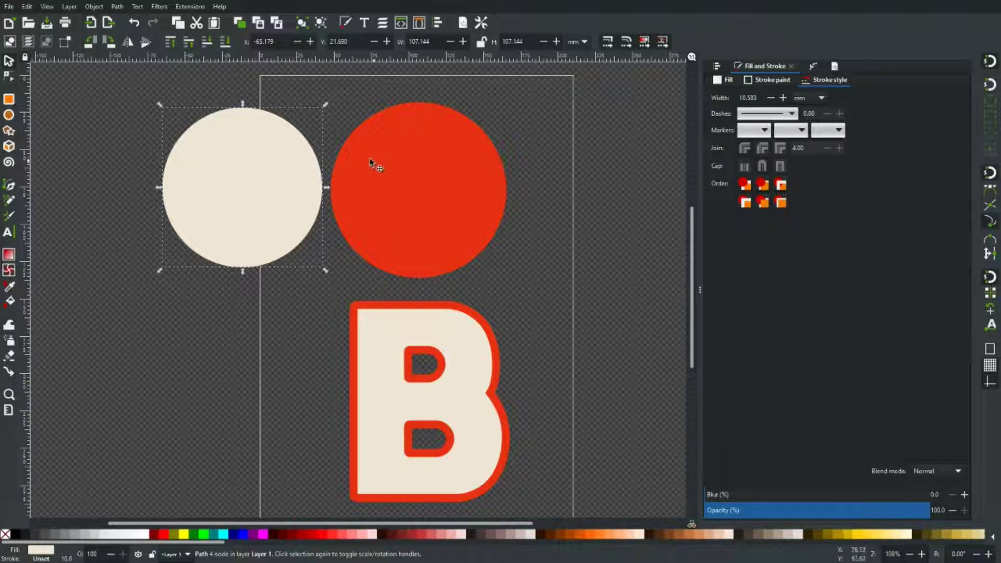
drag(233, 179, 402, 186)
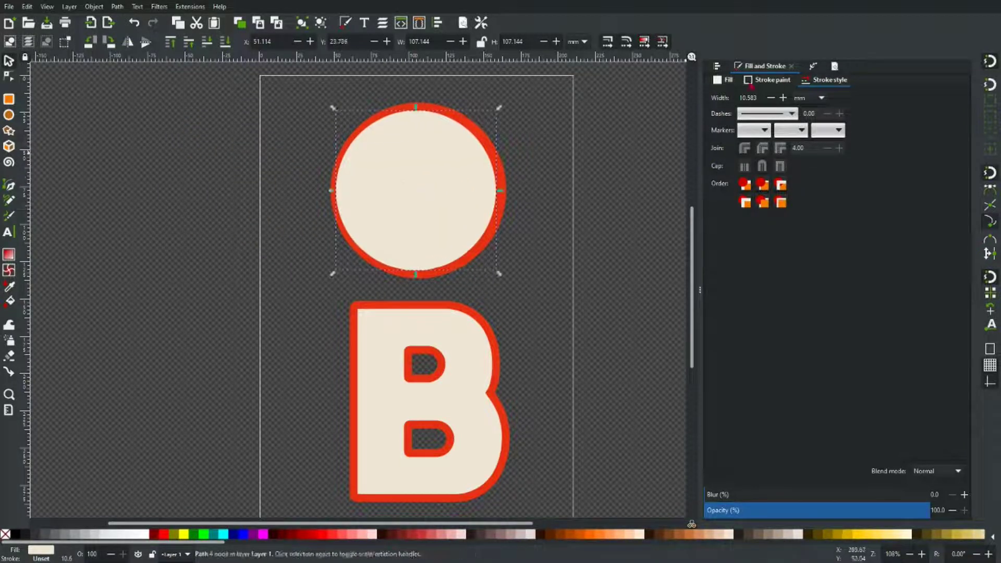
shift+click(501, 180)
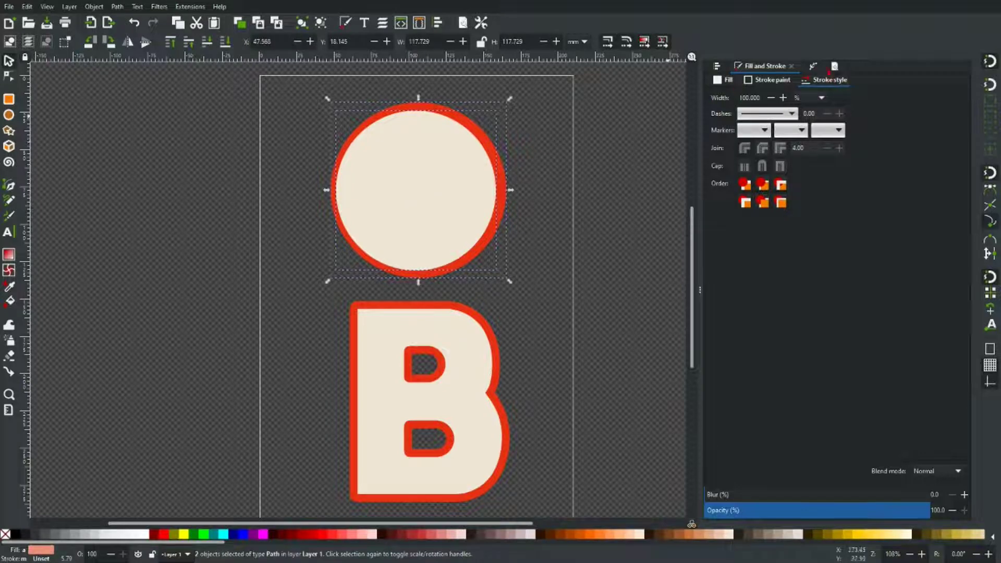
click(724, 69)
click(916, 108)
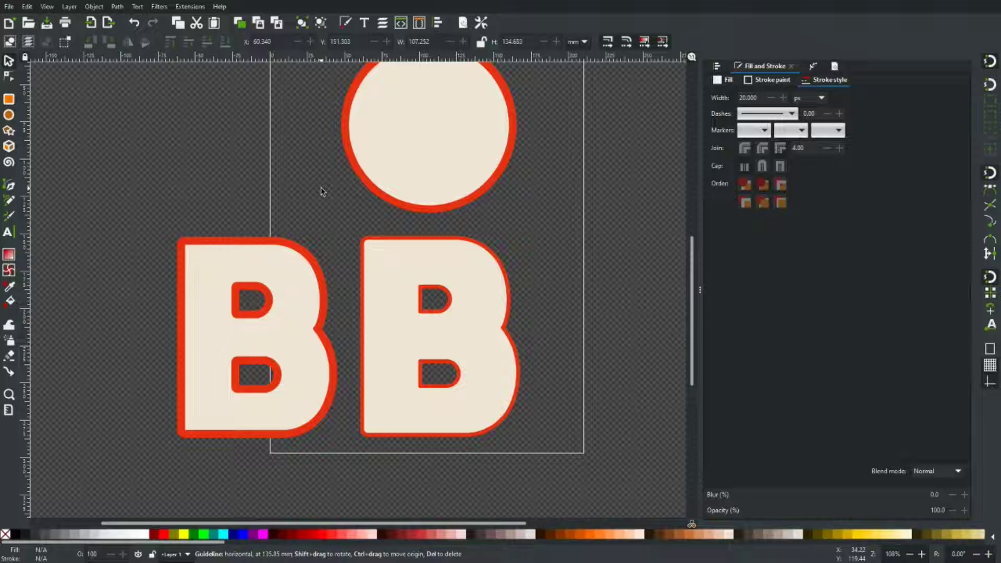
- Move the cream disc partly off the red disc and undo the move
click(404, 165)
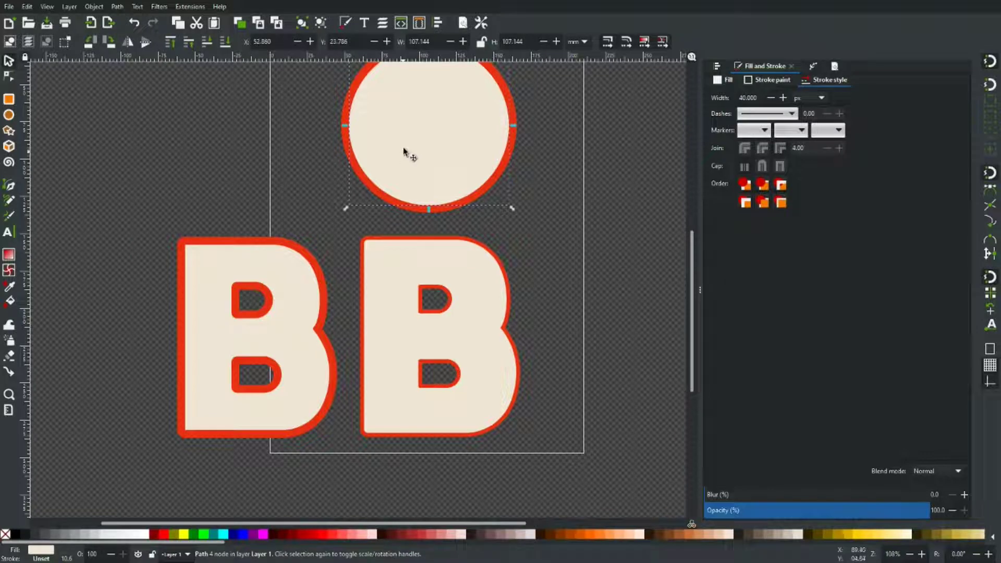
scroll(404, 170, up, 3)
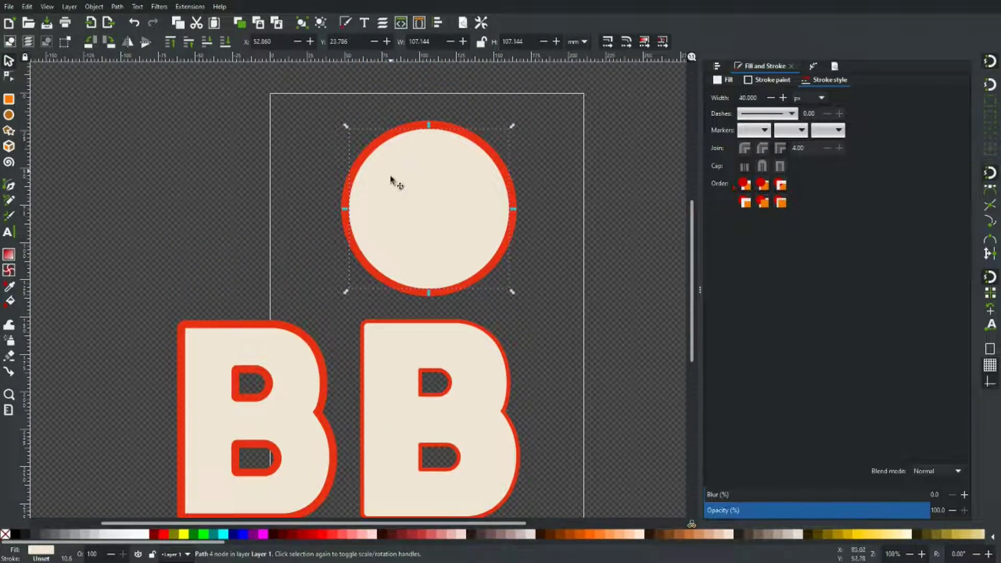
mouse_move(438, 201)
mouse_down()
mouse_move(438, 179)
mouse_move(476, 178)
mouse_move(496, 204)
mouse_up()
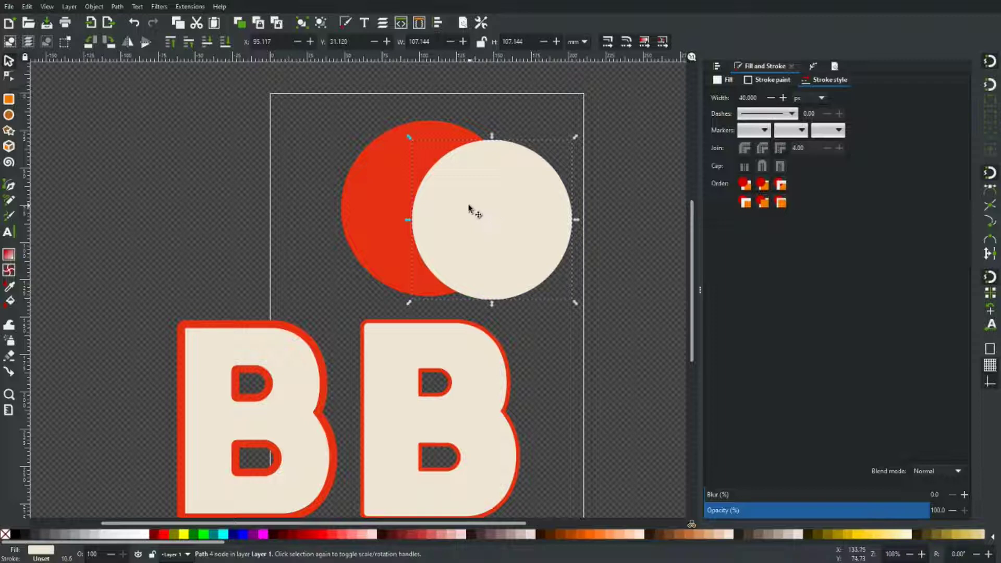
key(ctrl+z)
- Switch the left-hand B's paint order to Stroke, Fill, Markers and restore its original order
scroll(456, 211, down, 5)
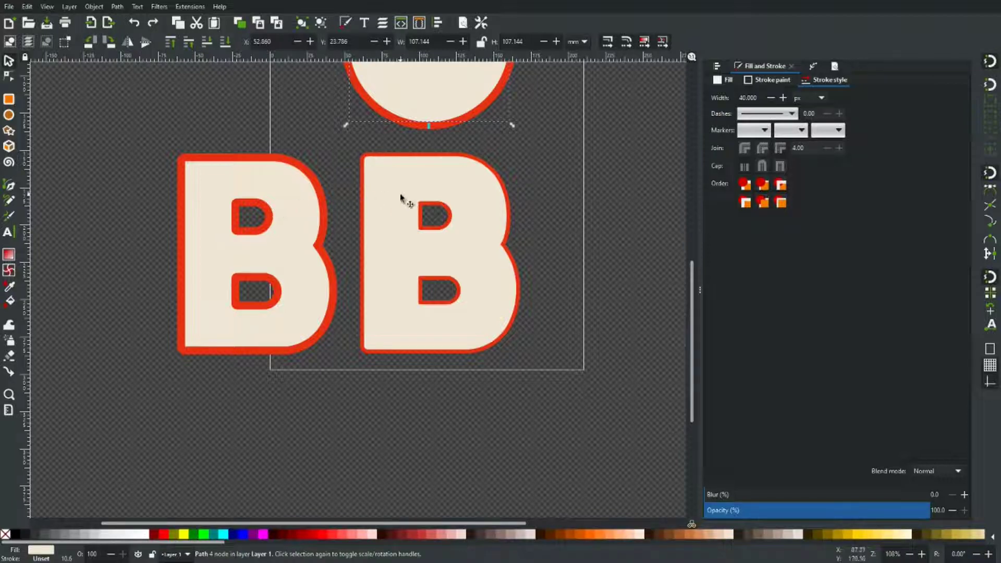
click(308, 206)
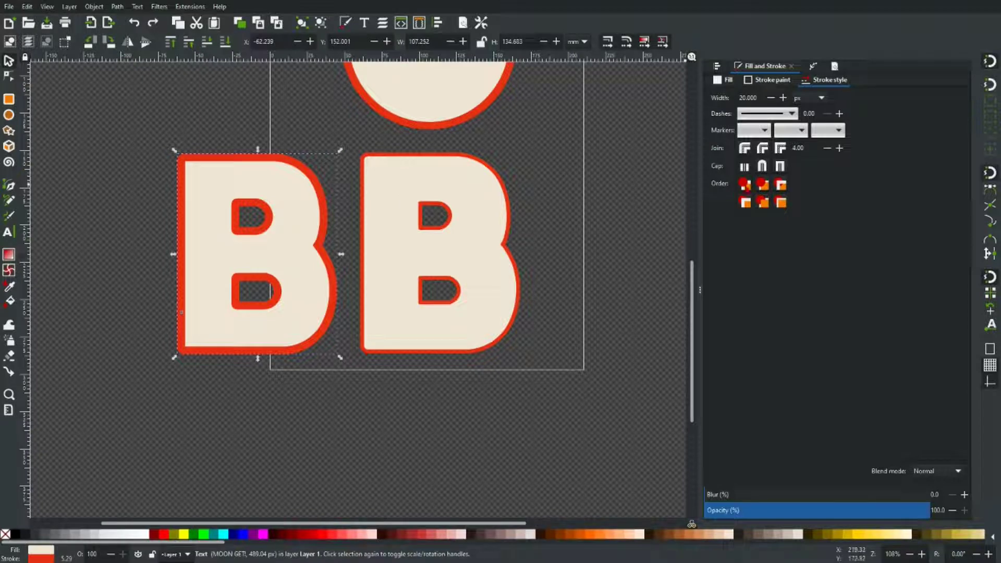
click(762, 185)
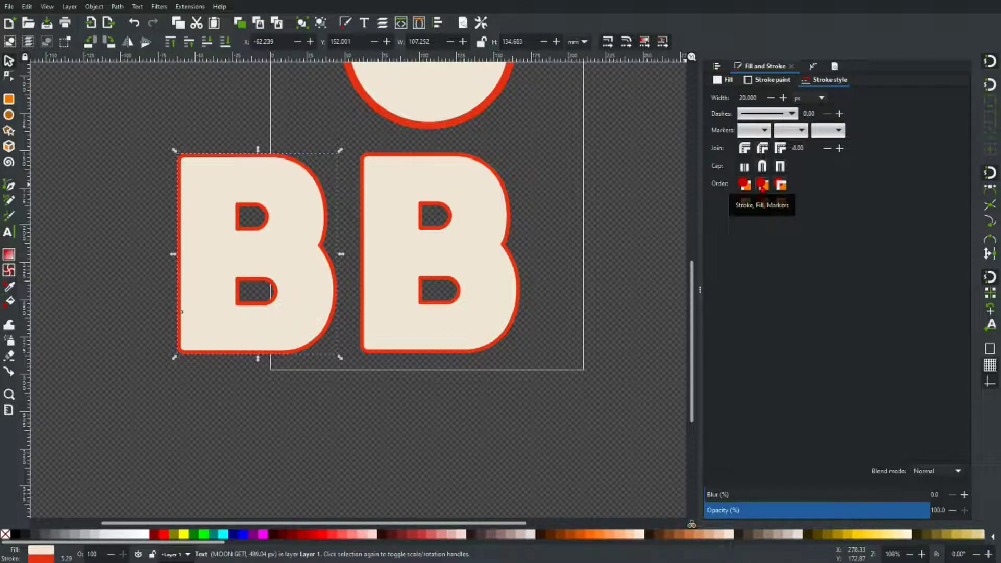
click(745, 185)
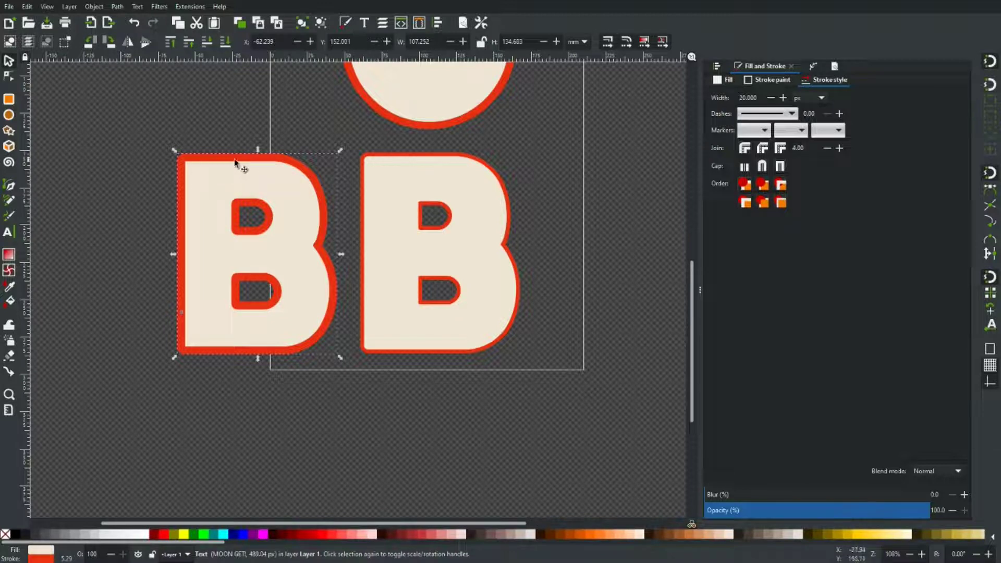
- Try a dashed pattern on the right-hand B's stroke and return it to a solid line
click(433, 174)
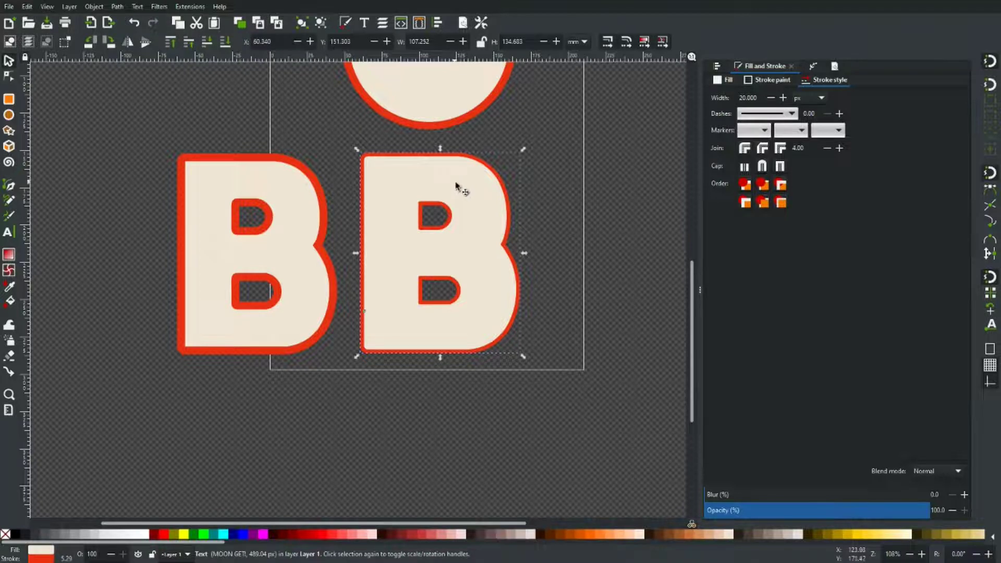
scroll(458, 188, up, 5)
scroll(464, 200, down, 1)
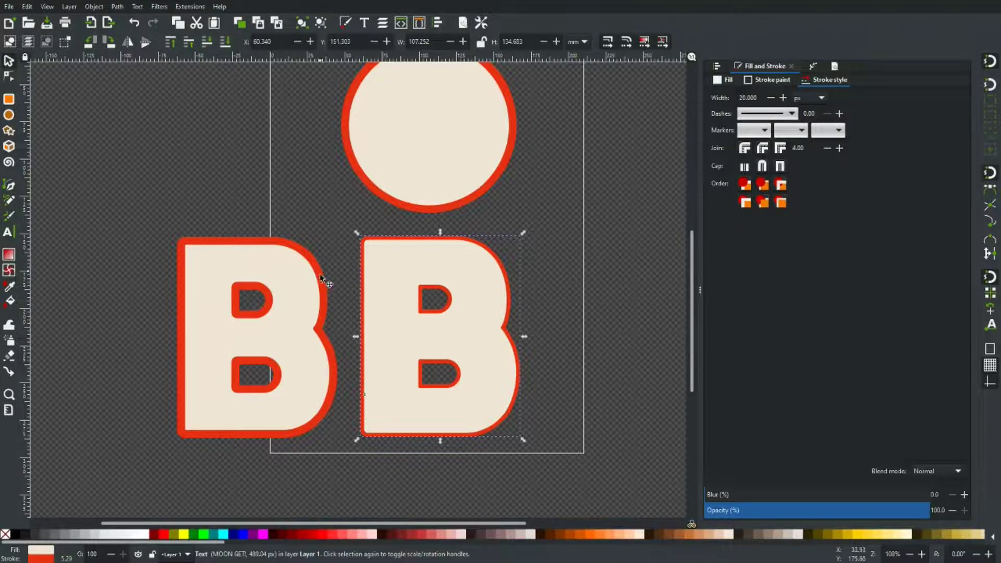
ctrl+scroll(322, 277, up, 2)
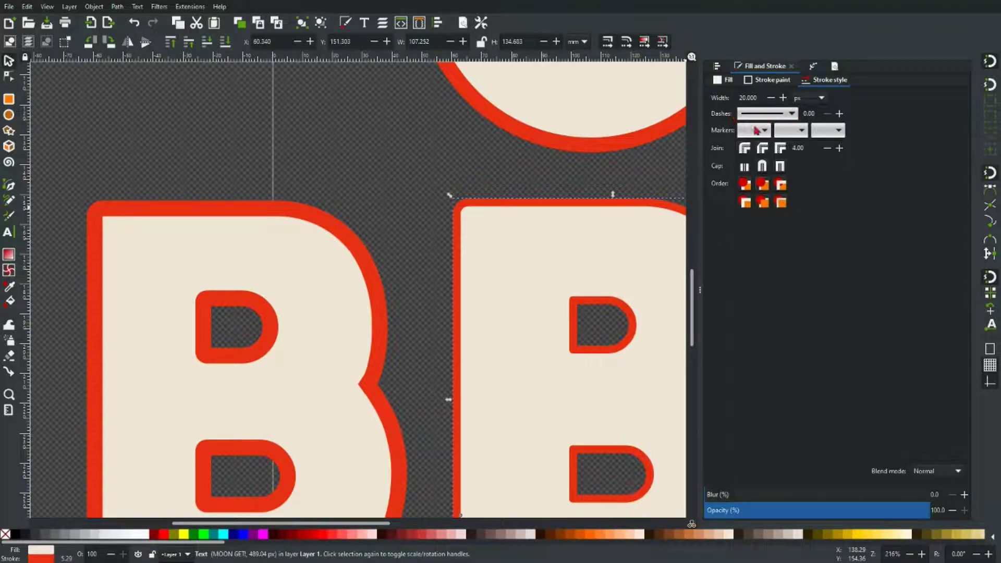
click(788, 114)
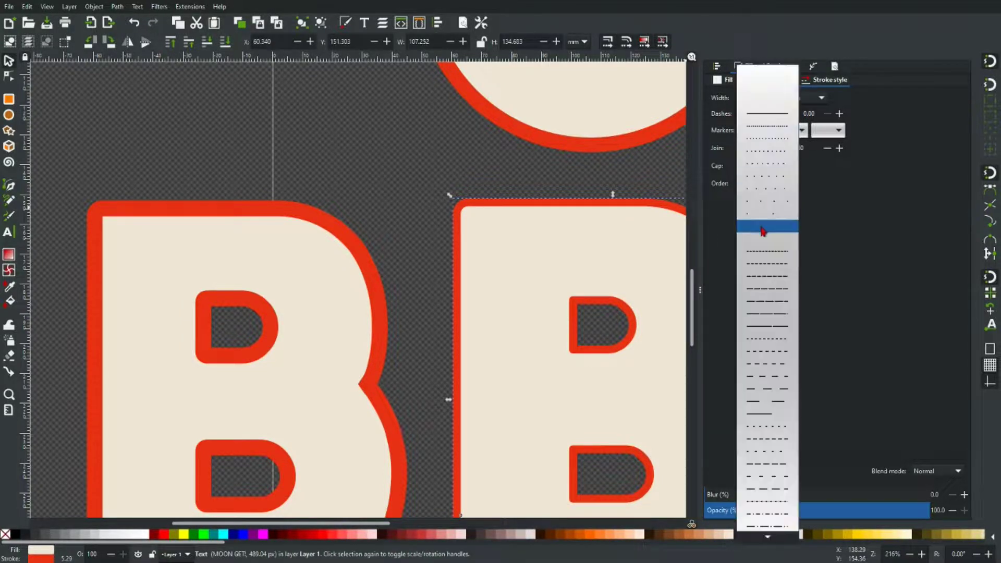
click(767, 252)
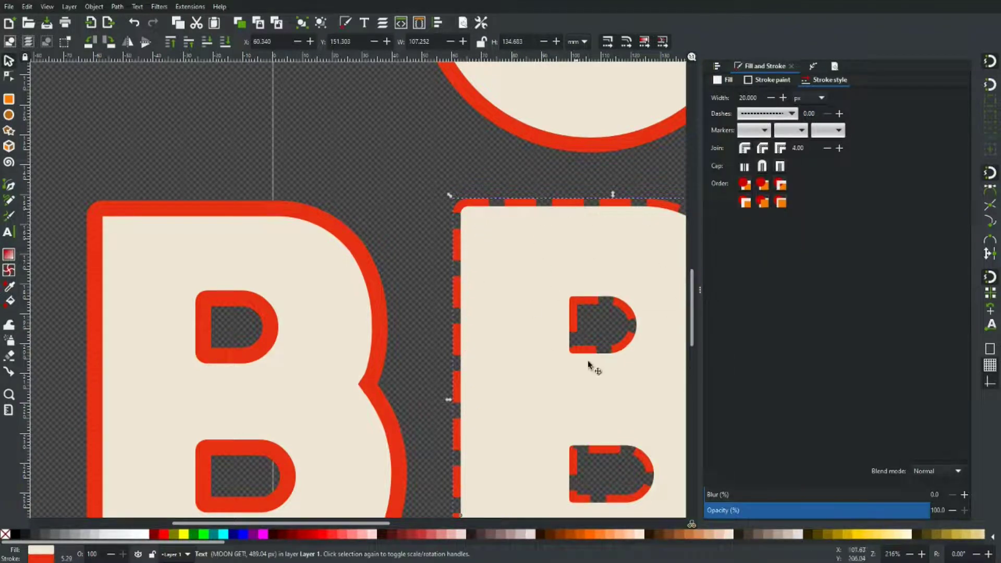
click(792, 115)
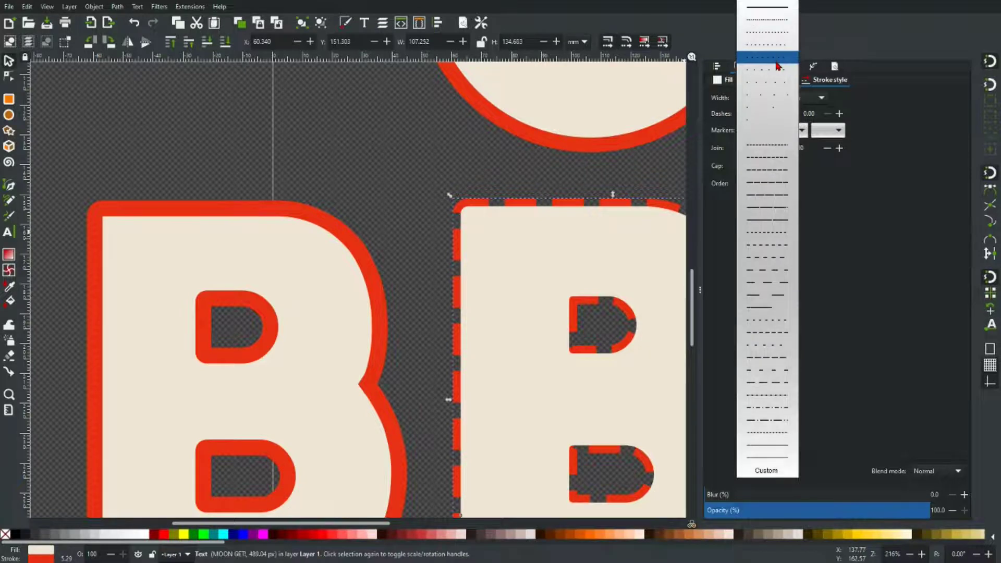
click(773, 19)
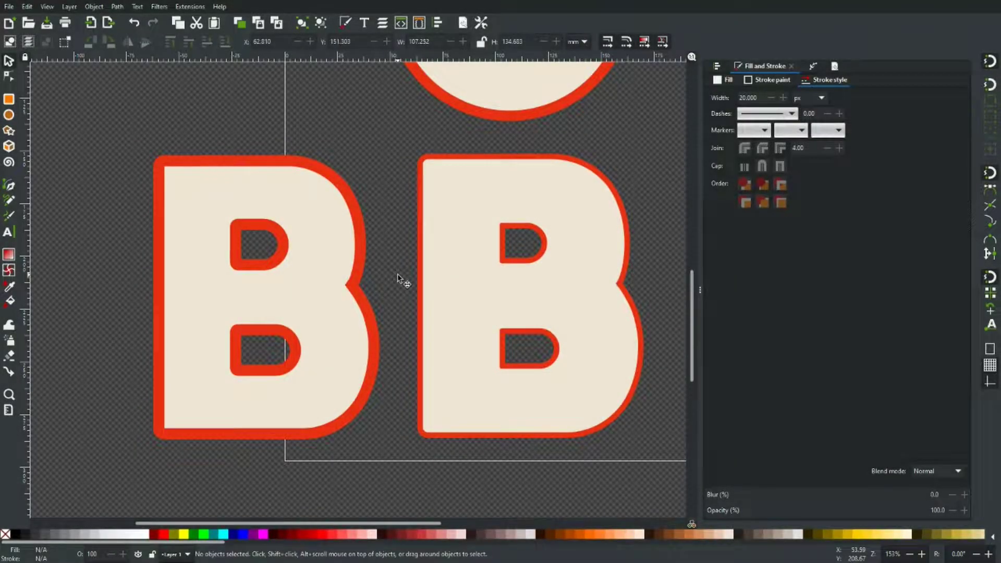
- Set the right-hand B's stroke width to 40 px
click(471, 269)
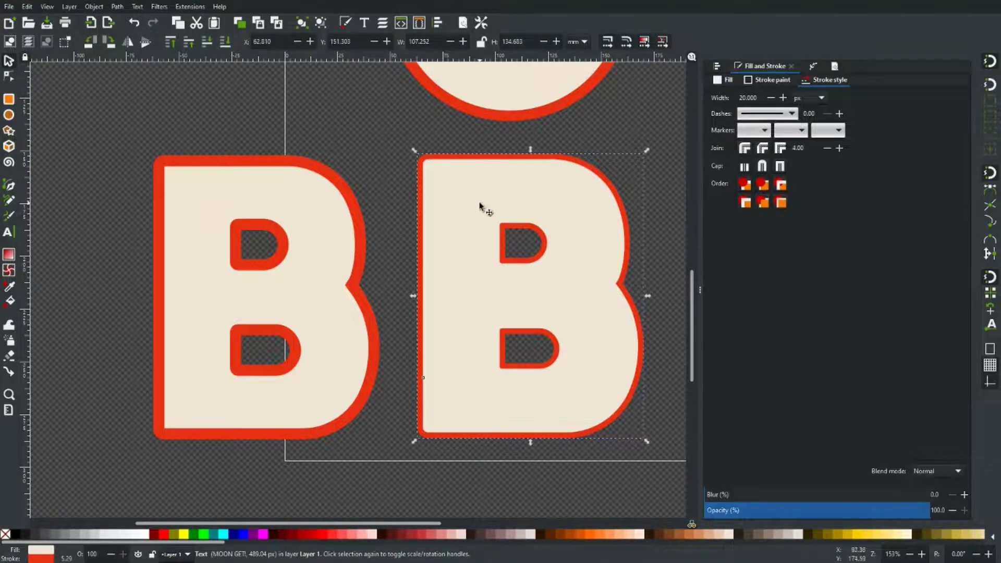
scroll(476, 208, up, 4)
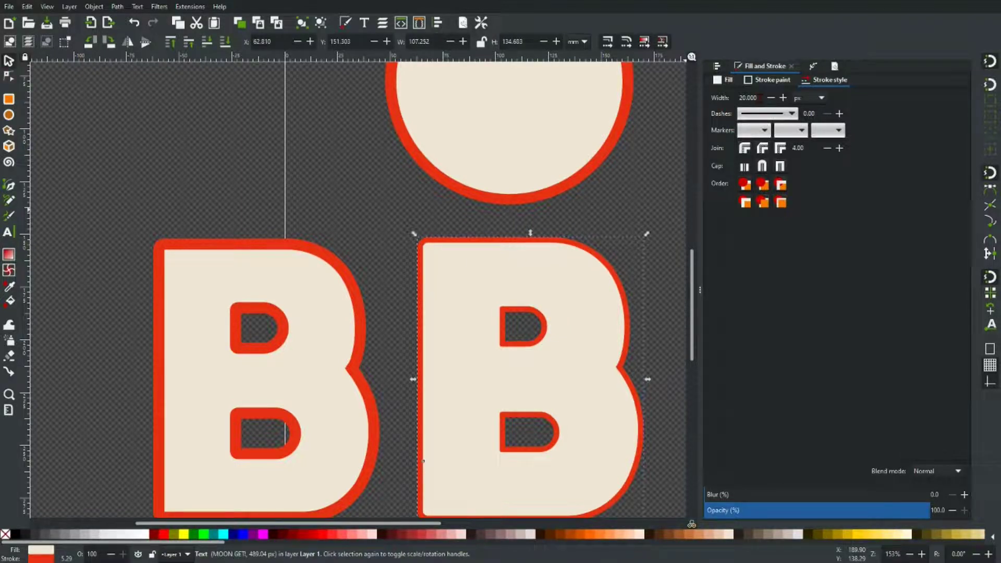
double_click(754, 97)
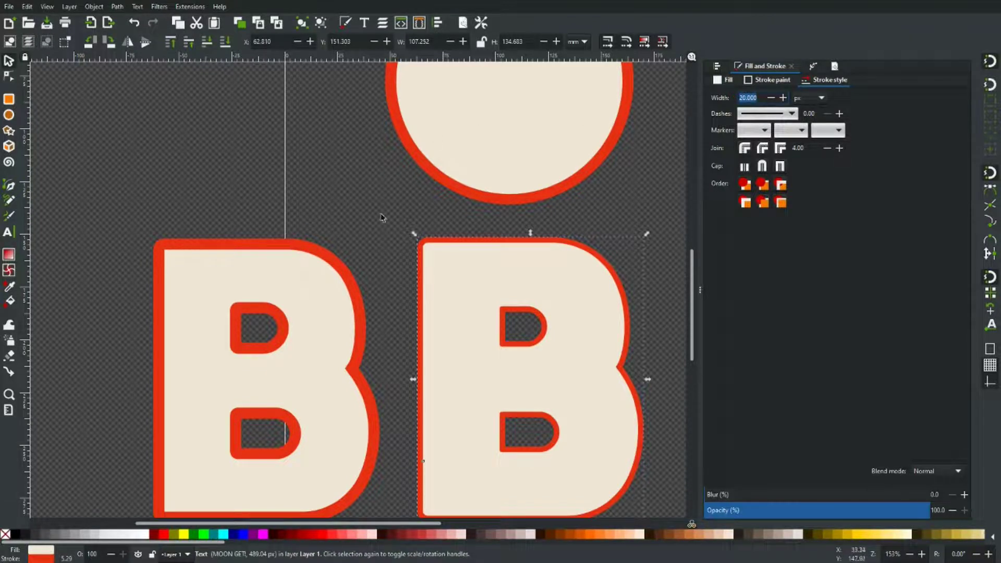
text(40)
key(Return)
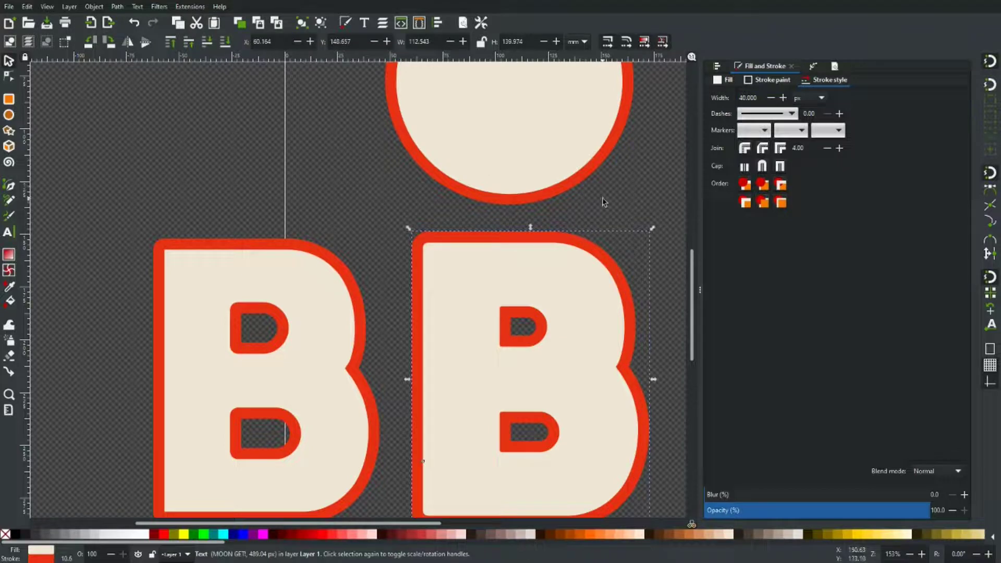
- Delete the left-hand B so only the right-hand letter remains below the circle
scroll(618, 197, down, 2)
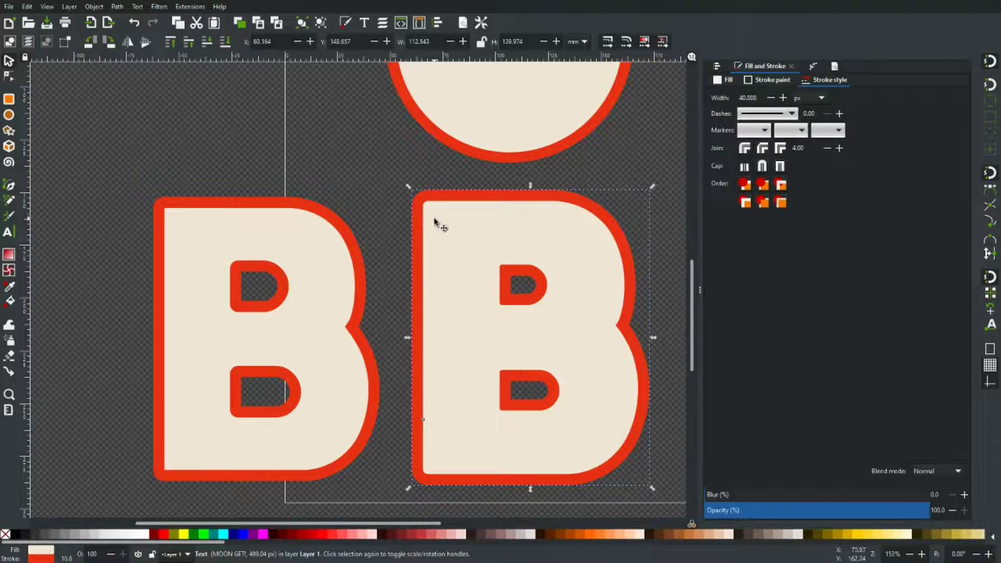
click(321, 266)
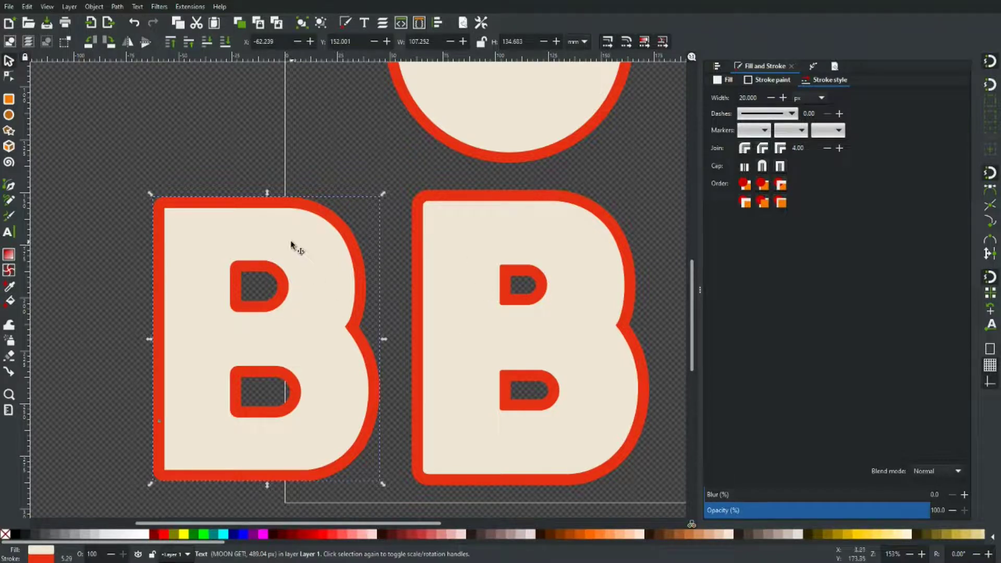
key(Delete)
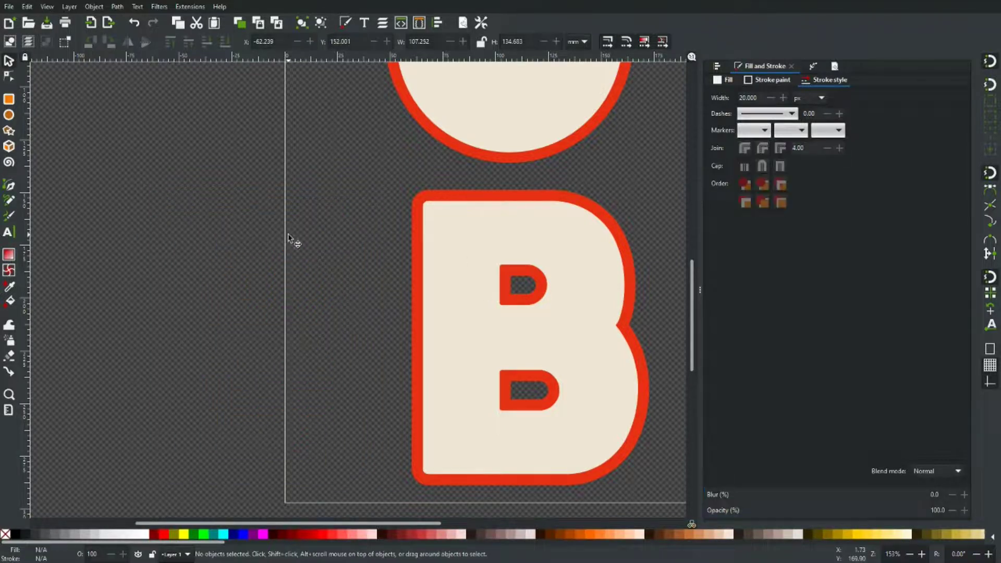
- Convert the remaining B text object to a path, and convert its stroke to a path as well
click(459, 257)
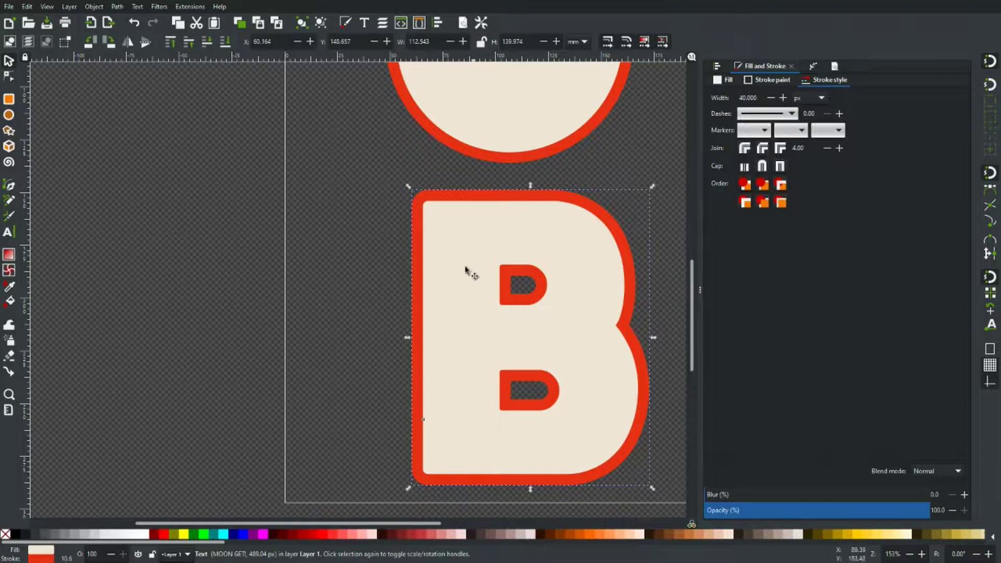
drag(344, 276, 179, 270)
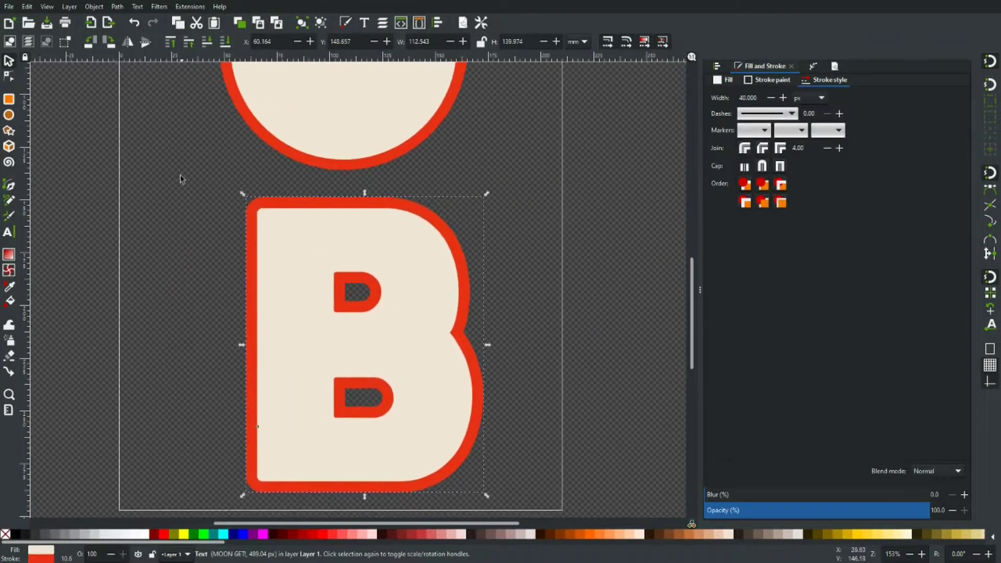
click(117, 7)
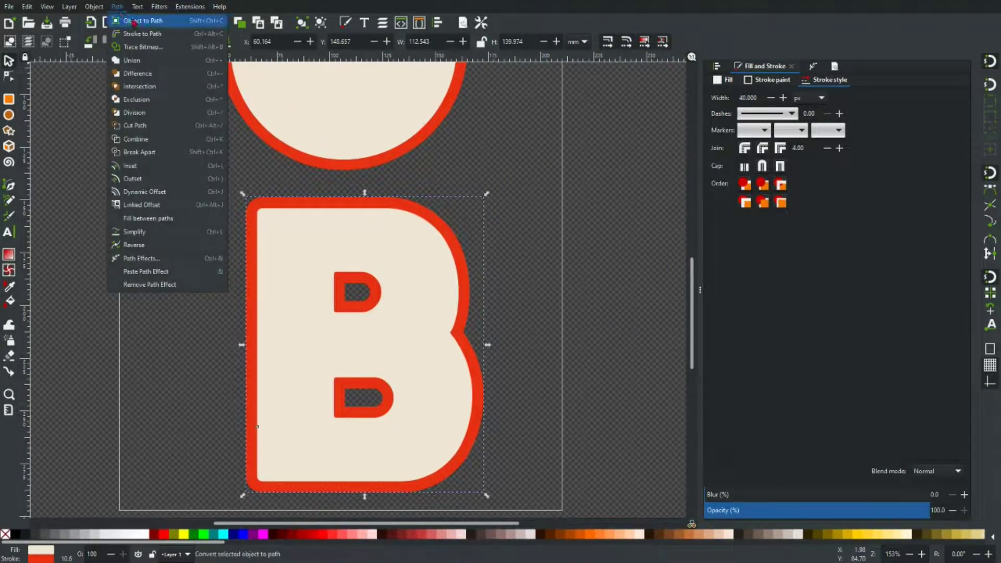
click(134, 21)
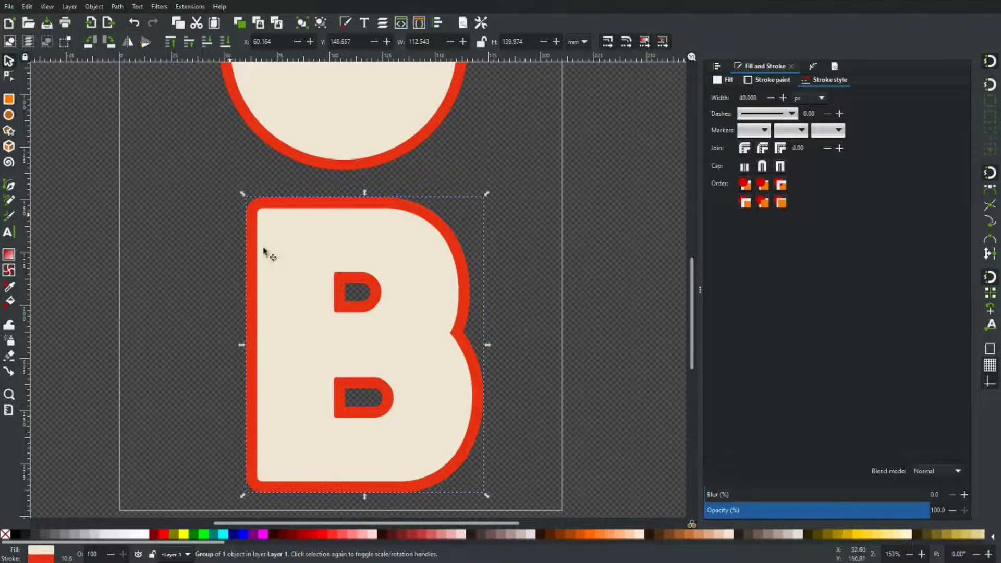
click(118, 6)
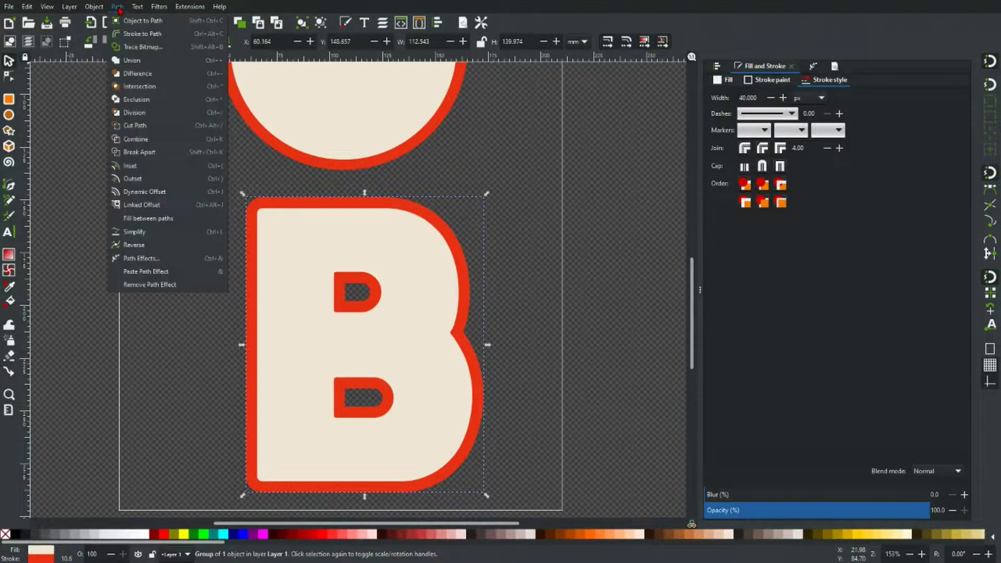
click(136, 34)
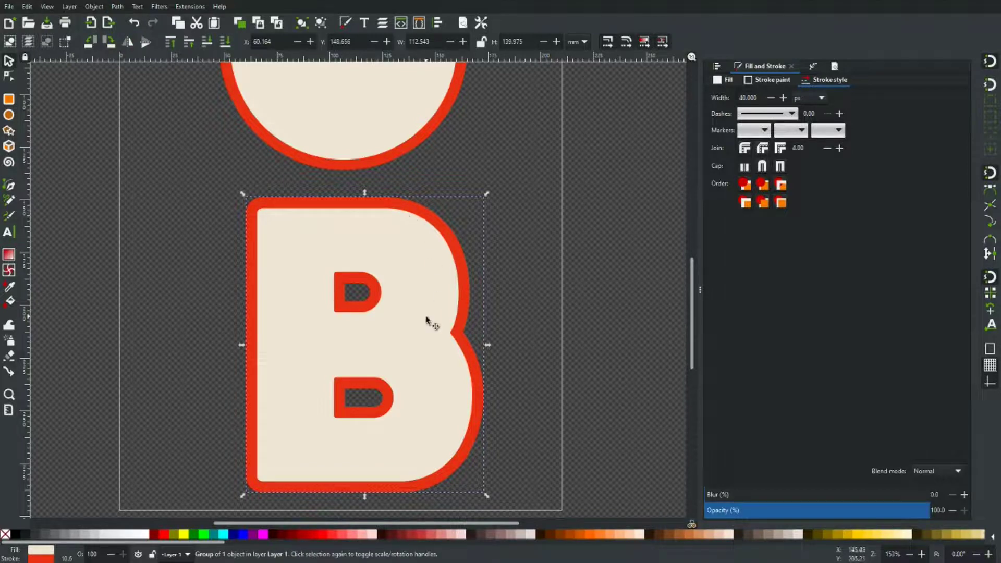
- Try to break the converted B apart, and ungroup it into separate fill and outline shapes
click(123, 10)
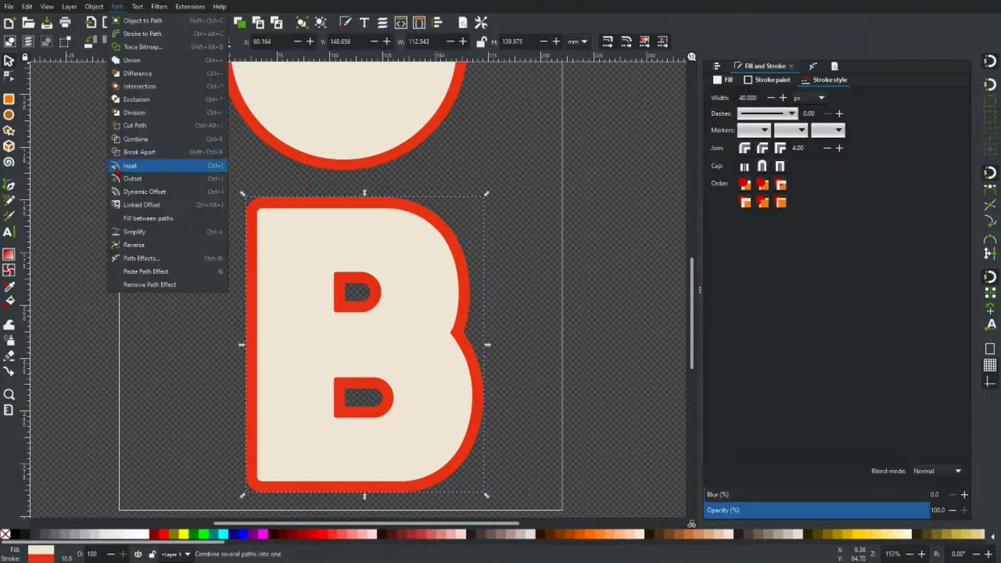
click(143, 154)
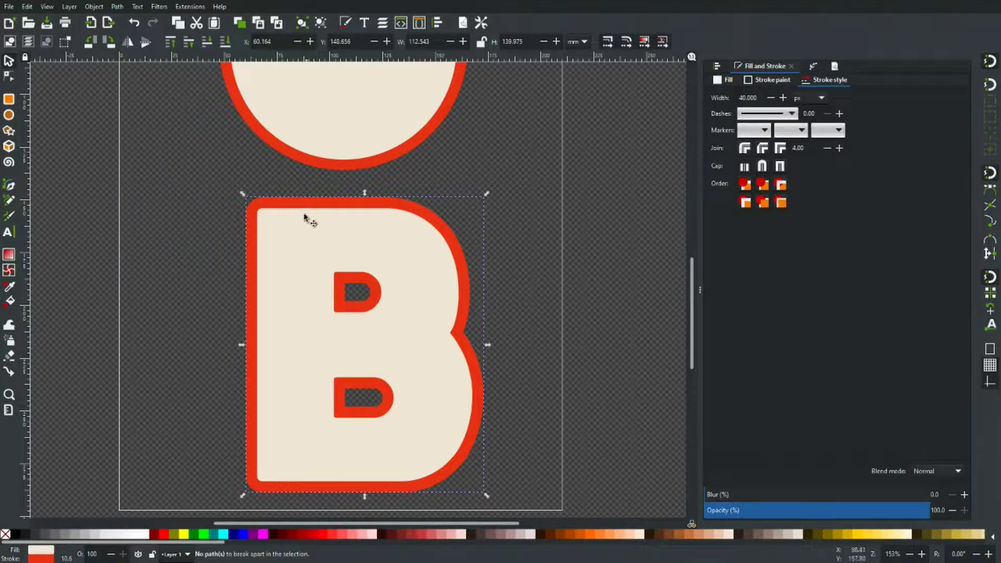
click(217, 256)
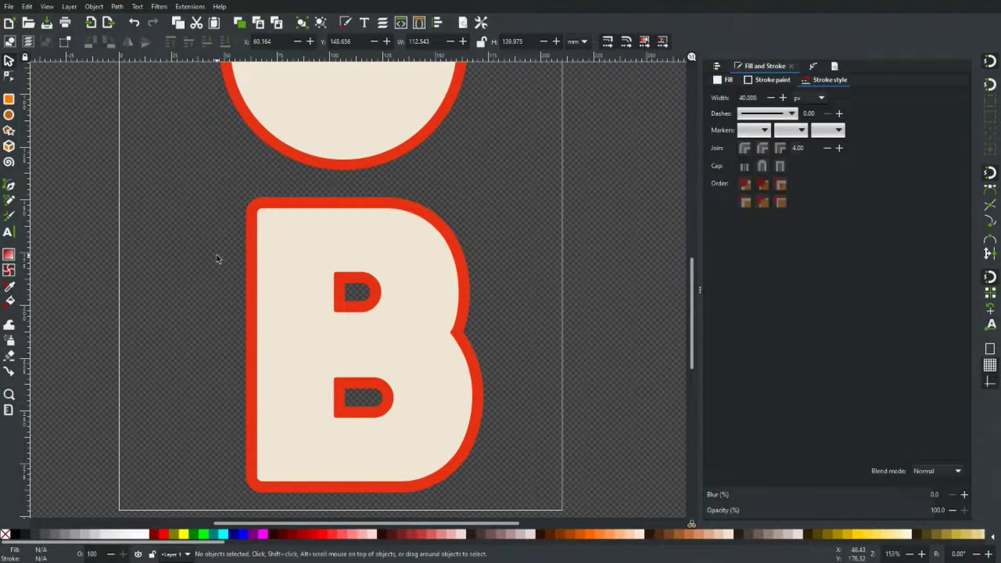
click(291, 258)
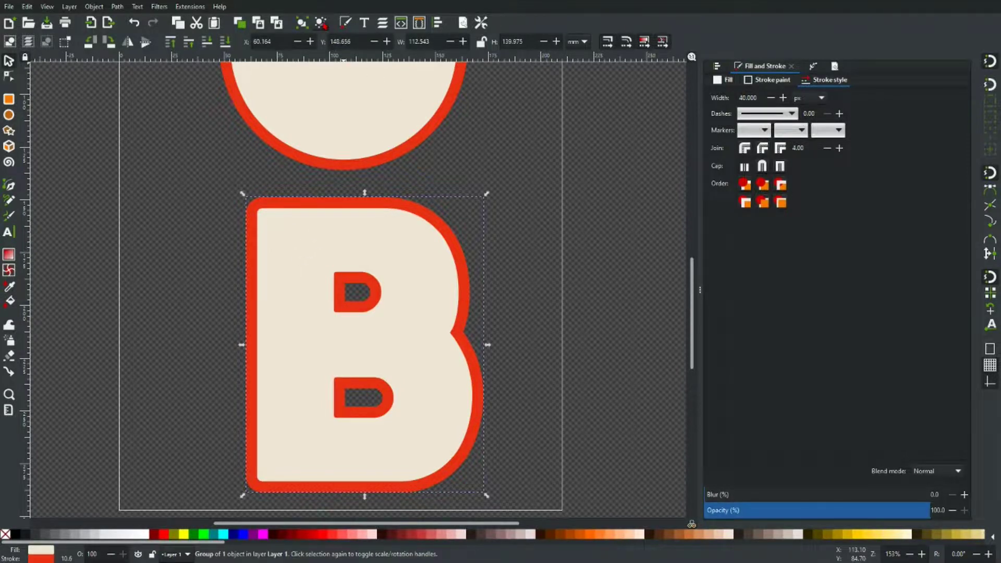
click(321, 22)
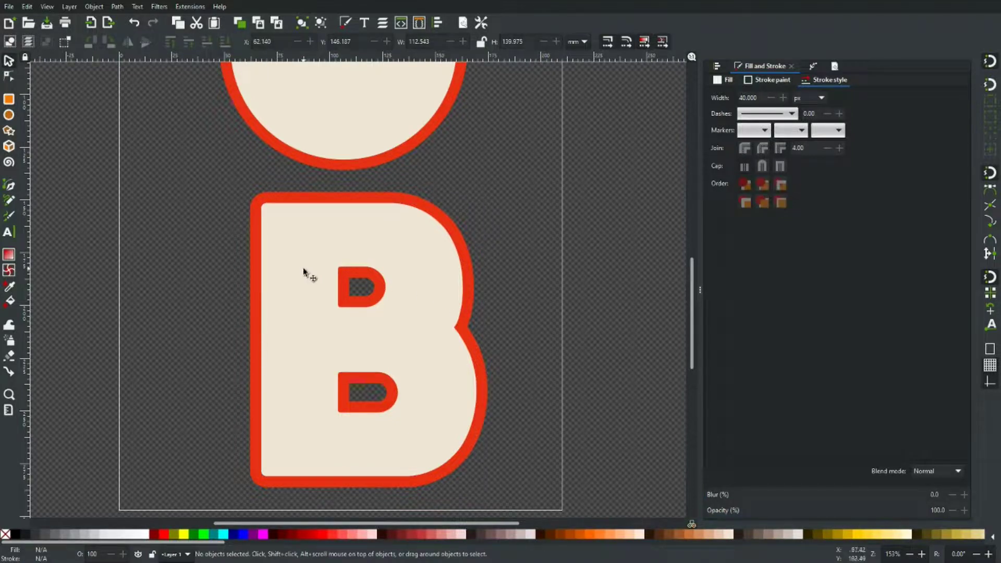
- Shift the cream disc and the cream B sideways off their red shapes and undo the moves
mouse_move(309, 275)
mouse_down()
mouse_move(324, 280)
mouse_move(304, 270)
mouse_up()
scroll(313, 263, up, 4)
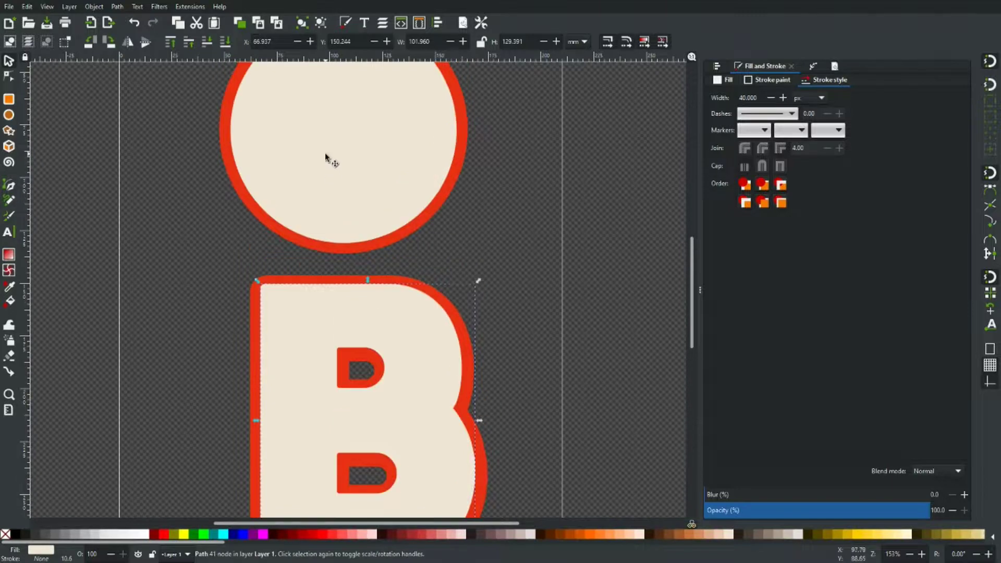
drag(318, 165, 409, 177)
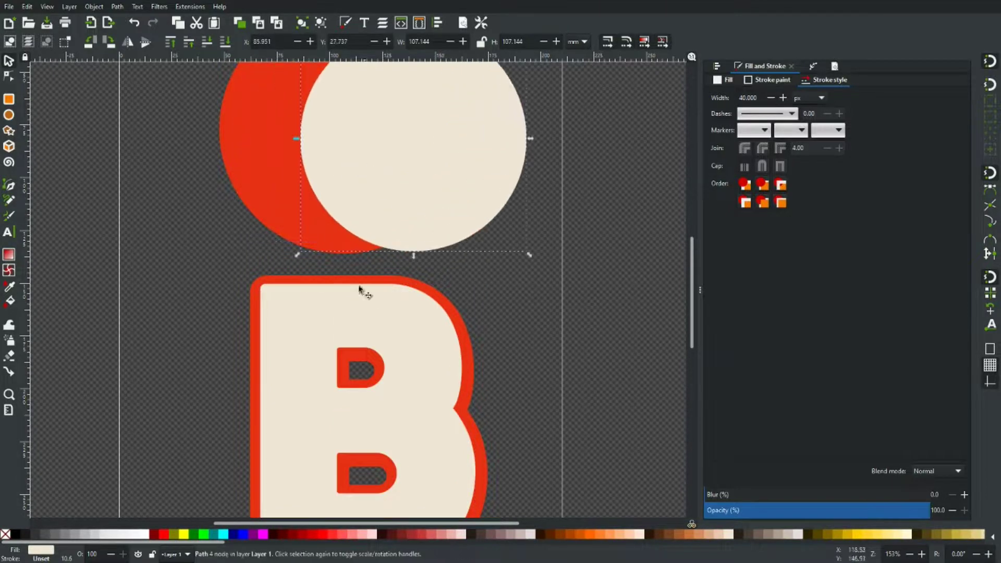
drag(371, 298, 405, 295)
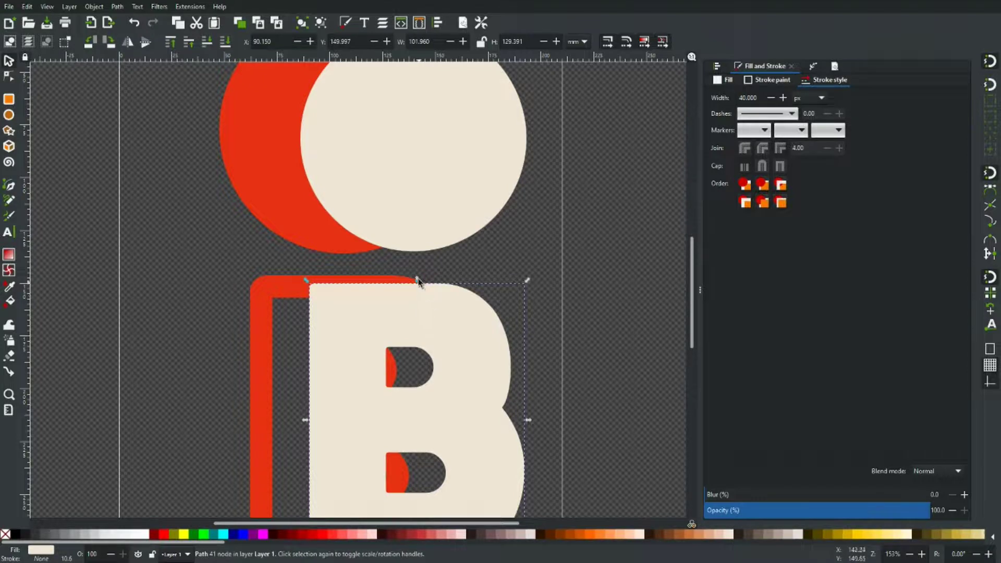
key(ctrl+z)
key(ctrl+z)
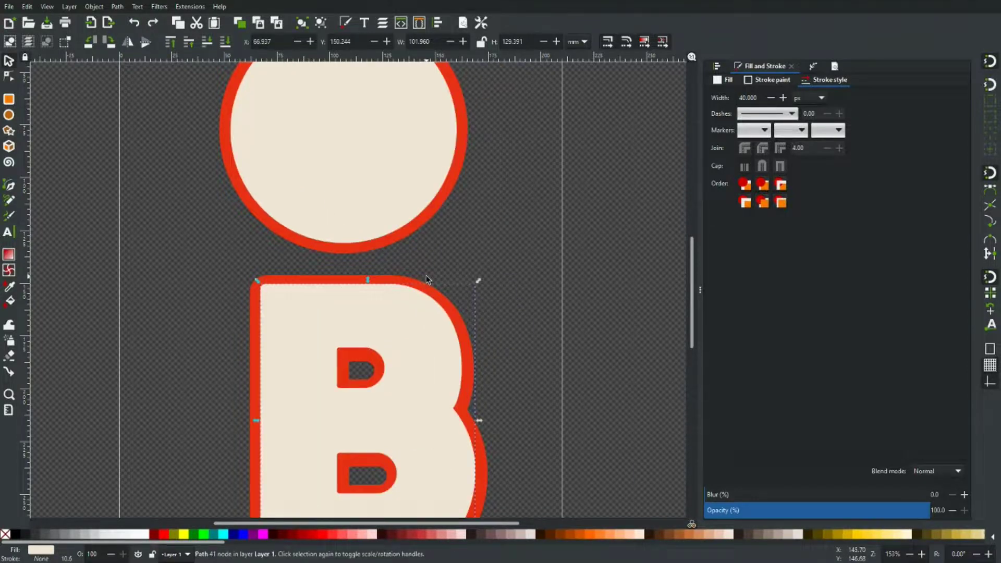
key(Escape)
- Move the cream B off to the right of the red outline, and show the outline's nodes for editing
scroll(503, 238, down, 5)
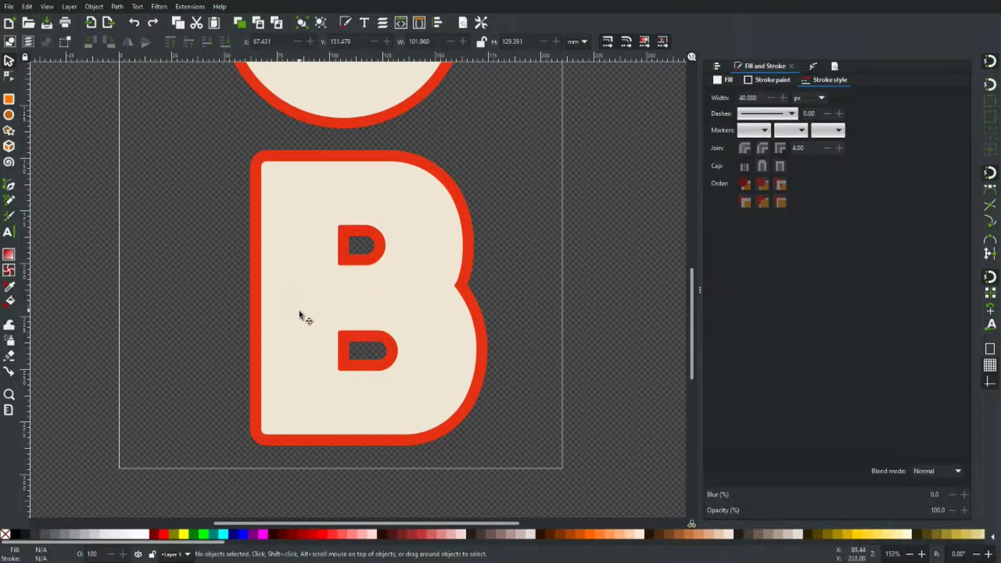
drag(311, 308, 550, 209)
click(351, 169)
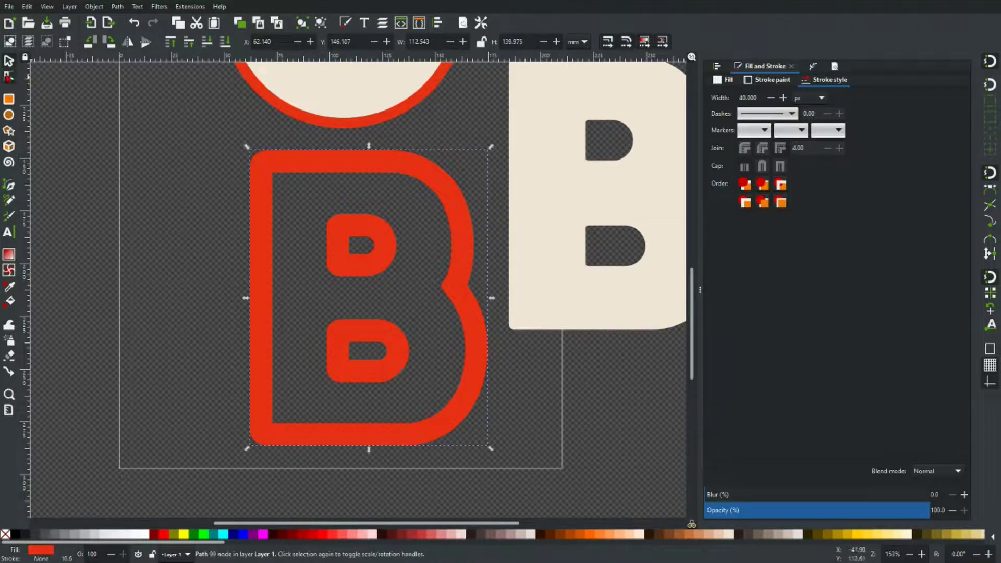
key(n)
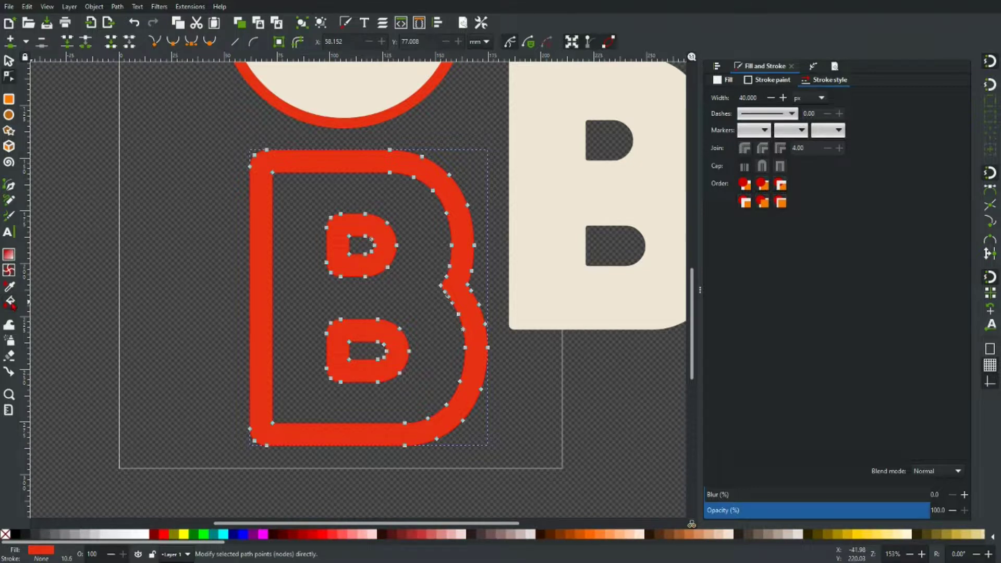
- Fill the empty area inside the red B outline with bright green using the Paint Bucket tool
click(9, 302)
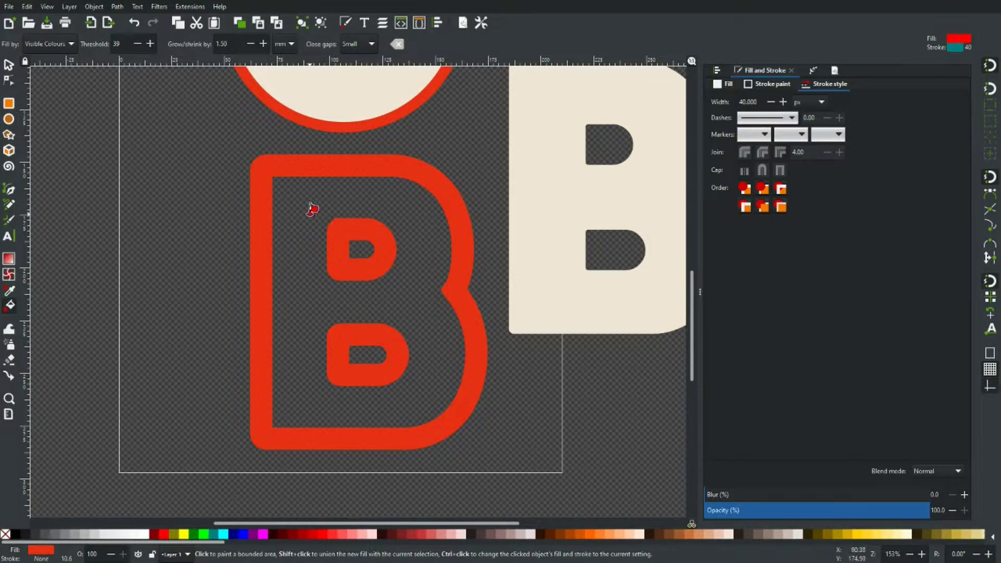
key(ctrl+z)
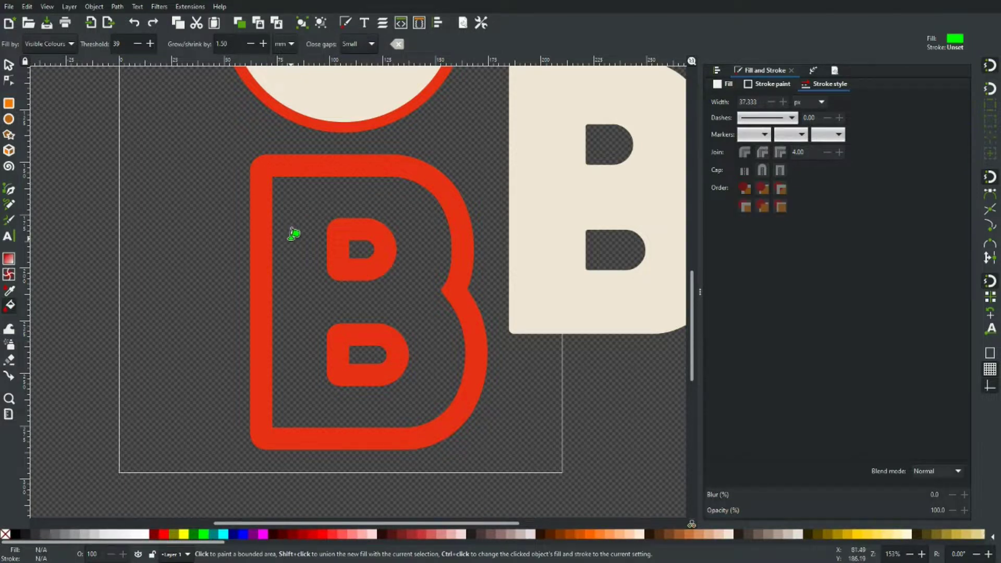
click(292, 233)
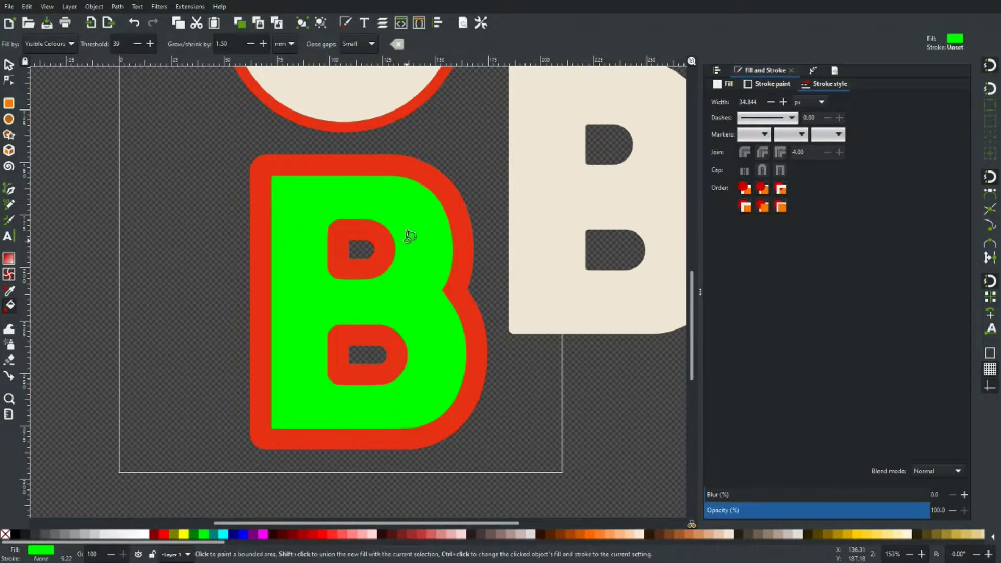
- Recolour the green fill with the red sampled from the B outline, and union the two paths into one solid red B
key(d)
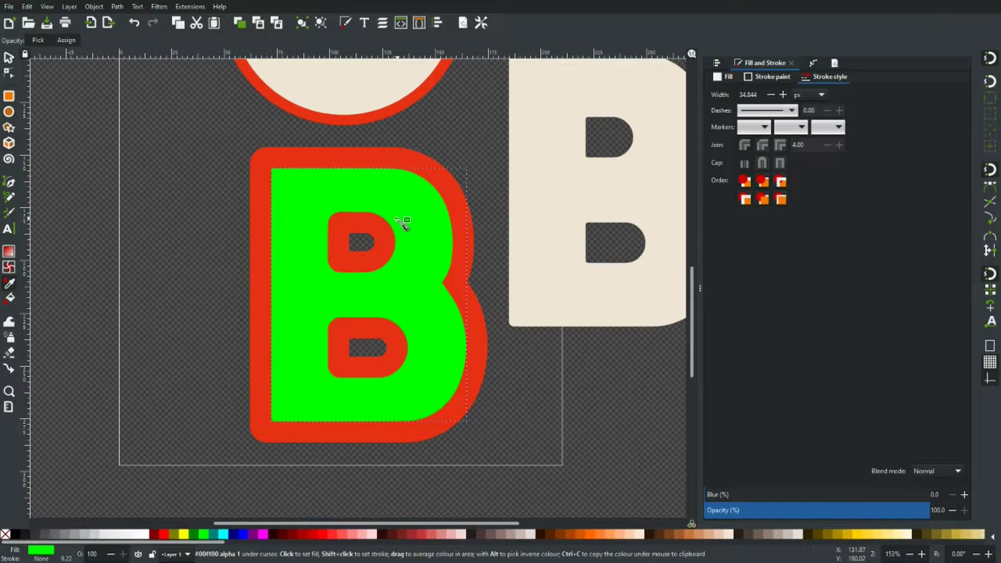
click(259, 204)
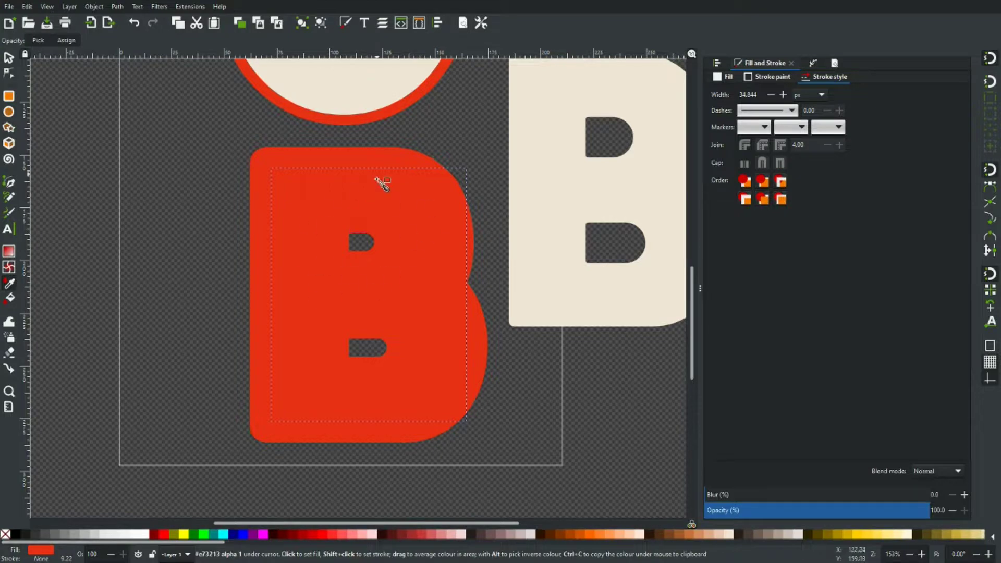
key(s)
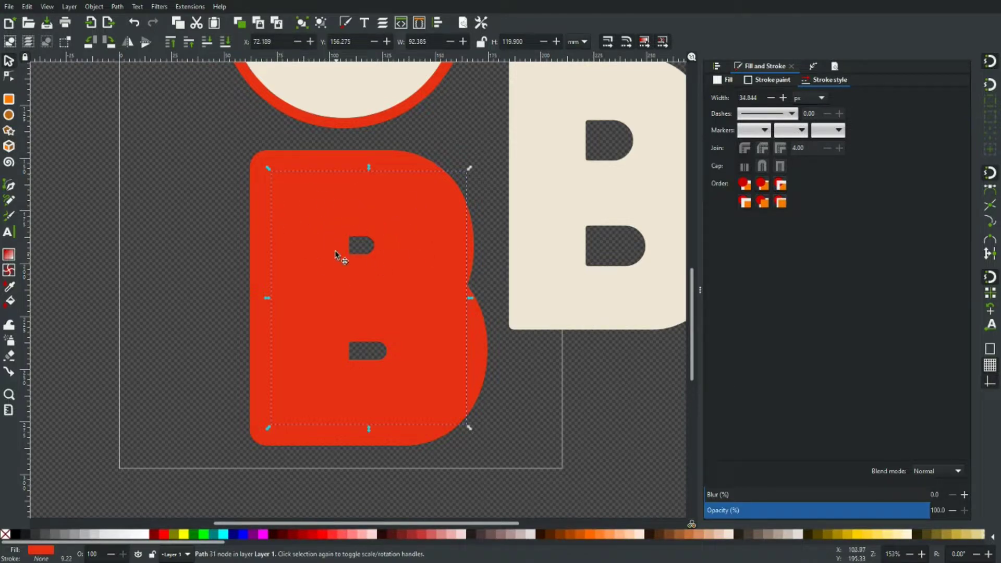
shift+click(262, 219)
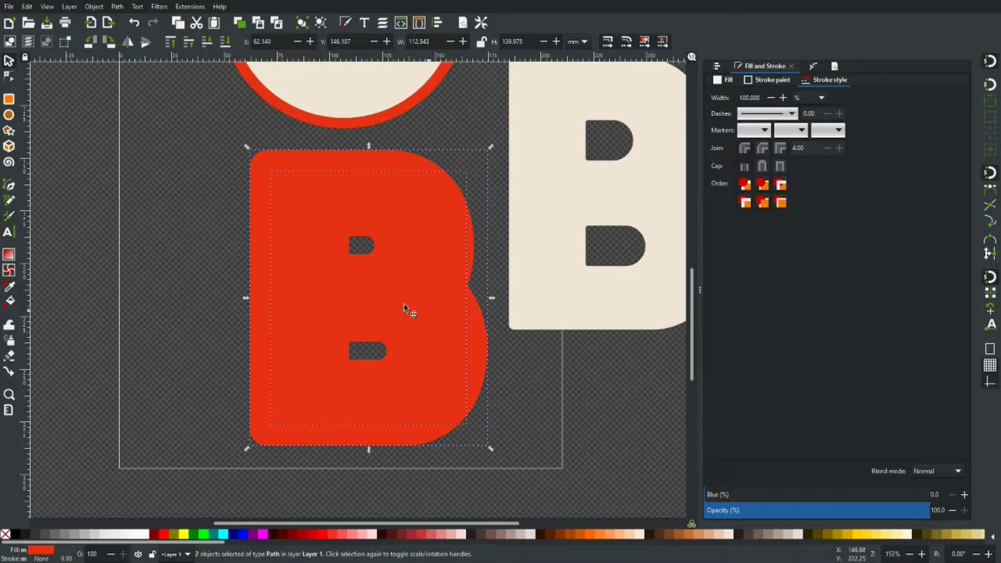
click(117, 8)
click(133, 61)
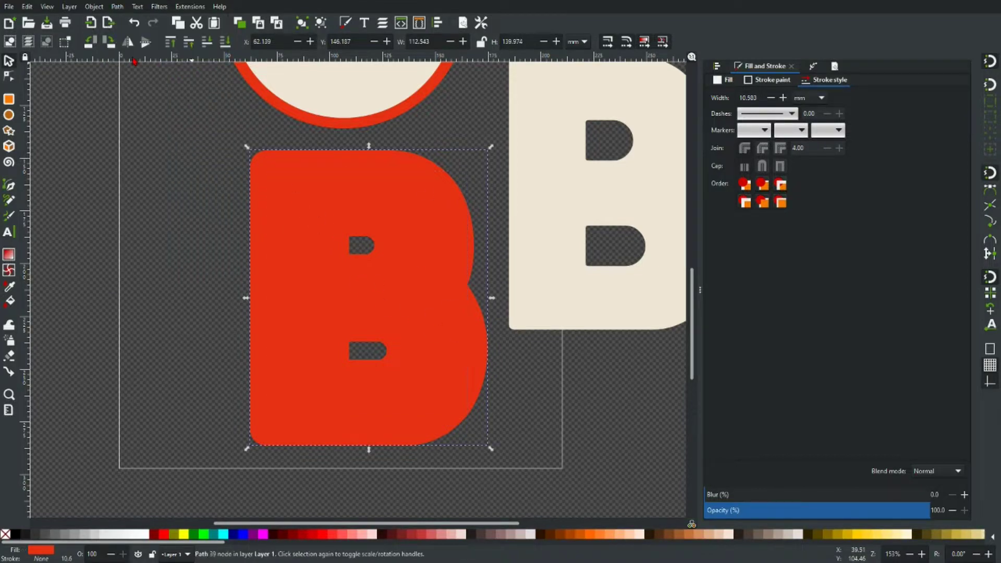
click(187, 189)
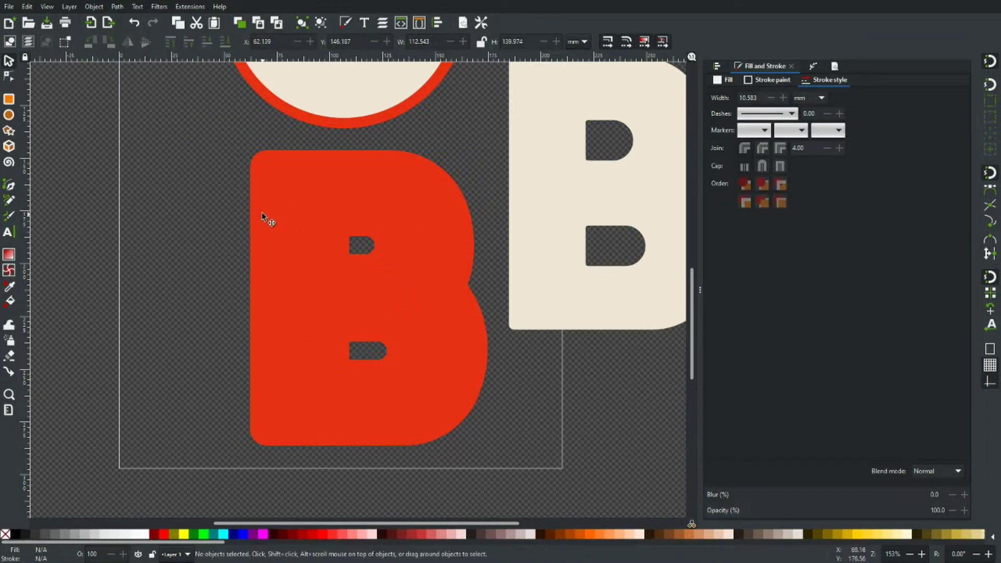
- Centre the solid red B on the cream B both horizontally and vertically, aligning relative to the last selected object
click(276, 216)
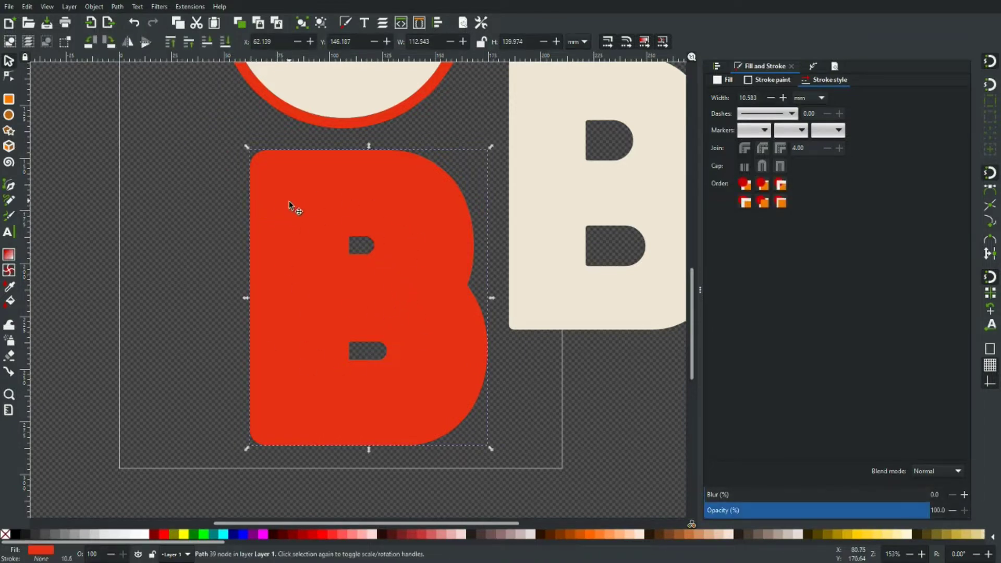
shift+click(572, 180)
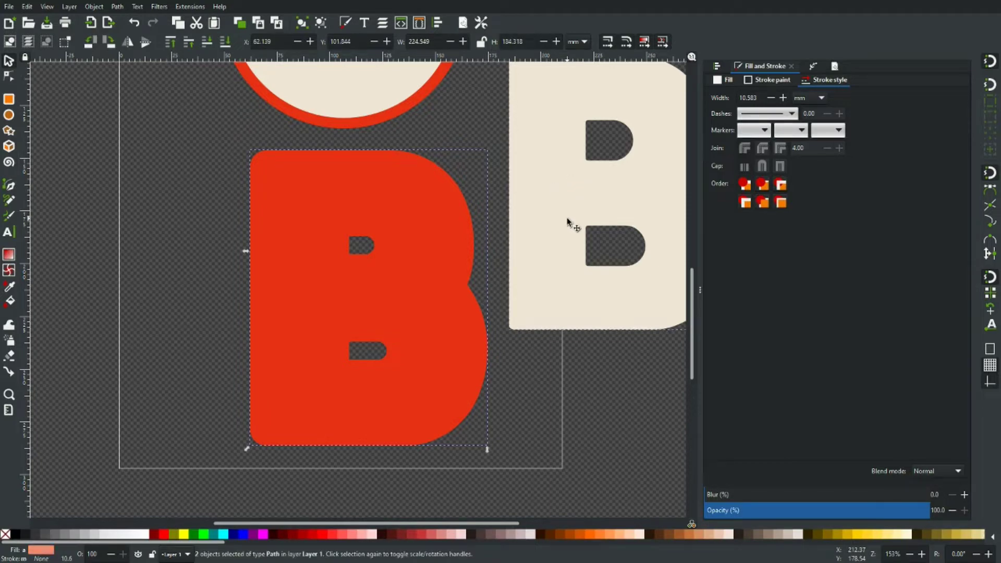
scroll(563, 208, up, 2)
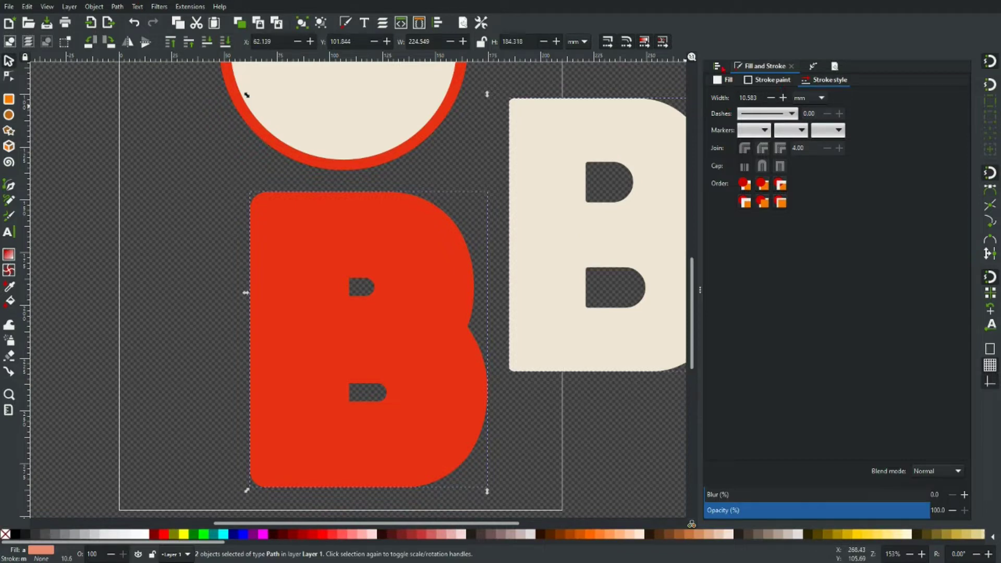
key(ctrl+shift+a)
click(917, 108)
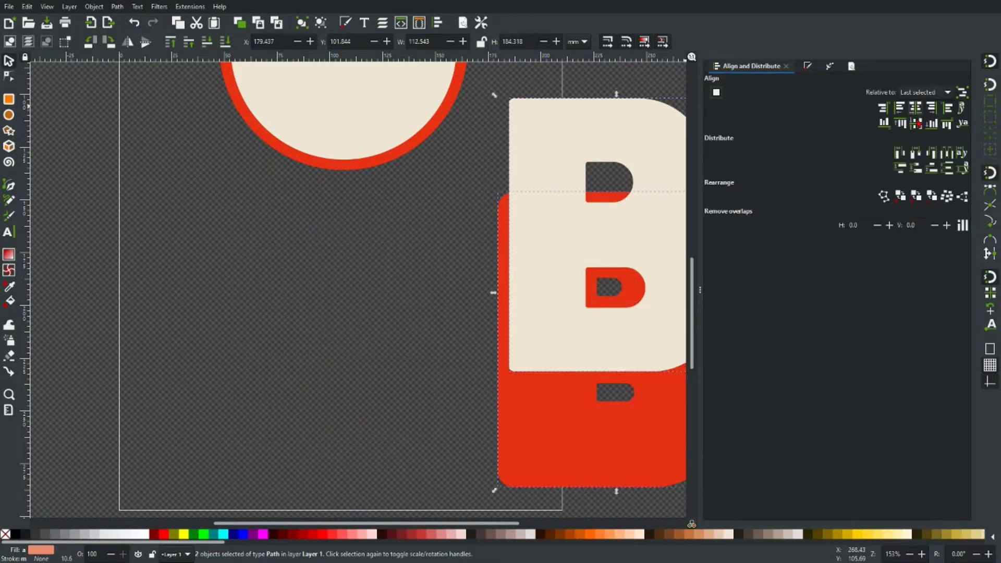
click(916, 124)
click(462, 223)
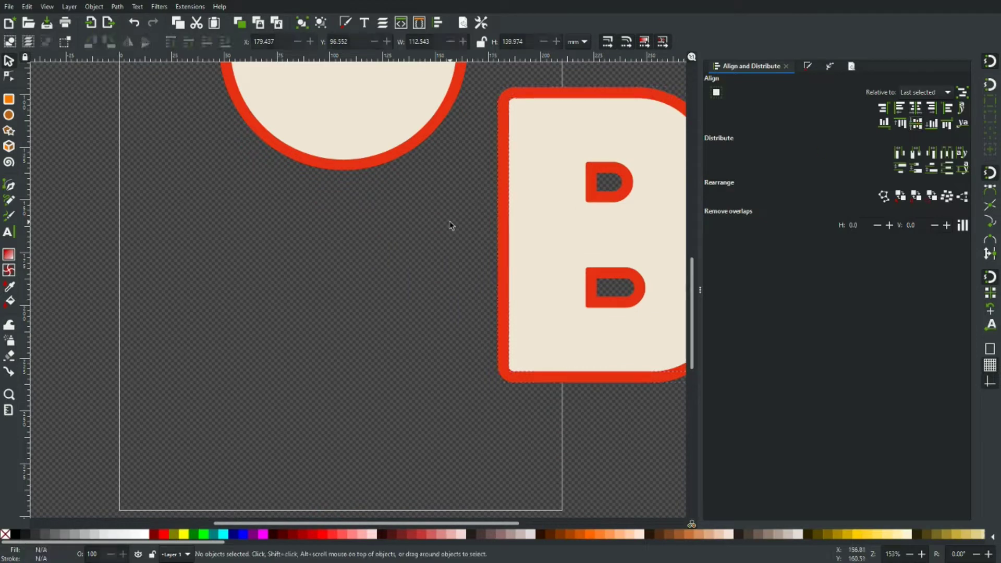
- Move the cream B and its red backing together back onto the page below the circle, and deselect them
click(559, 147)
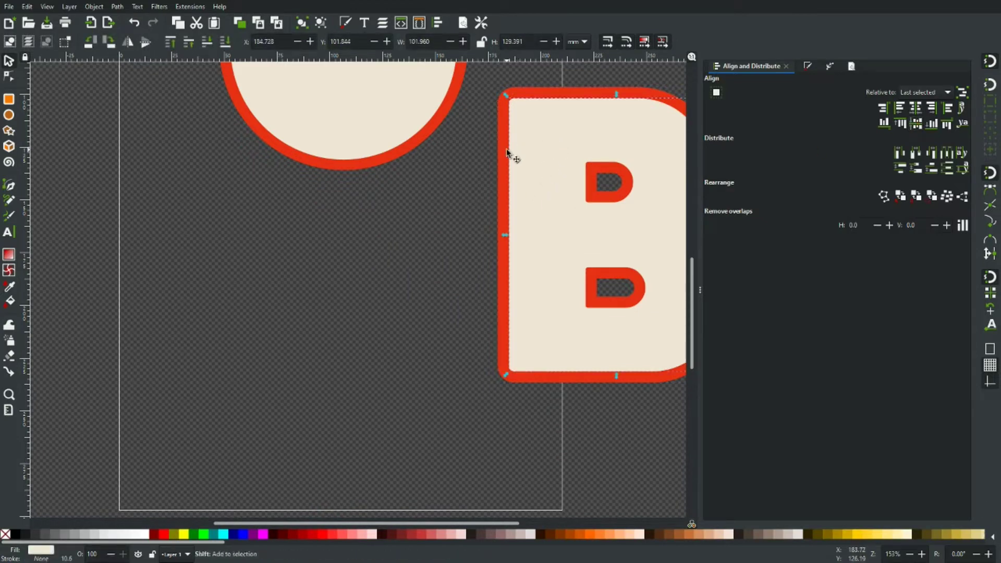
key(Escape)
click(505, 148)
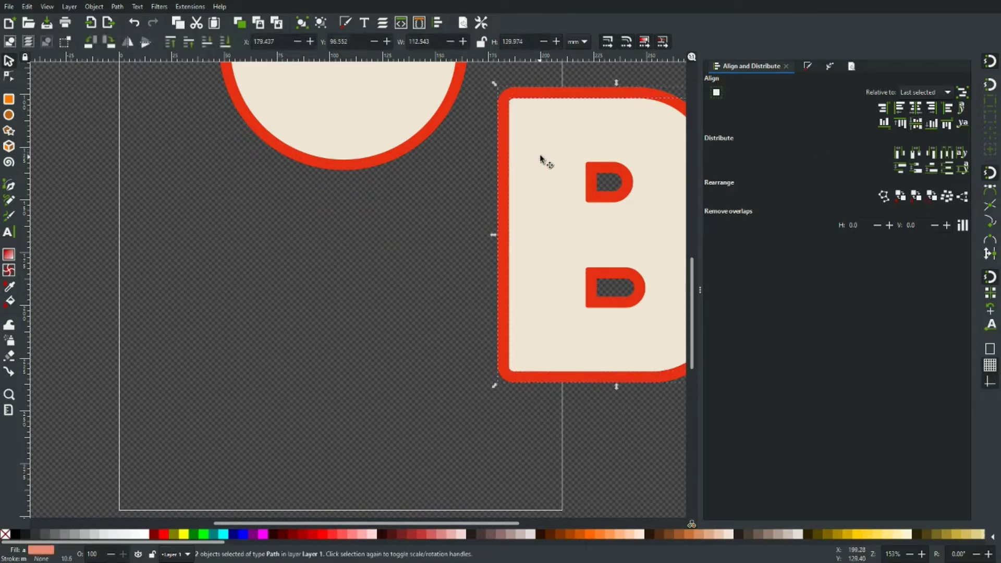
drag(530, 183, 276, 262)
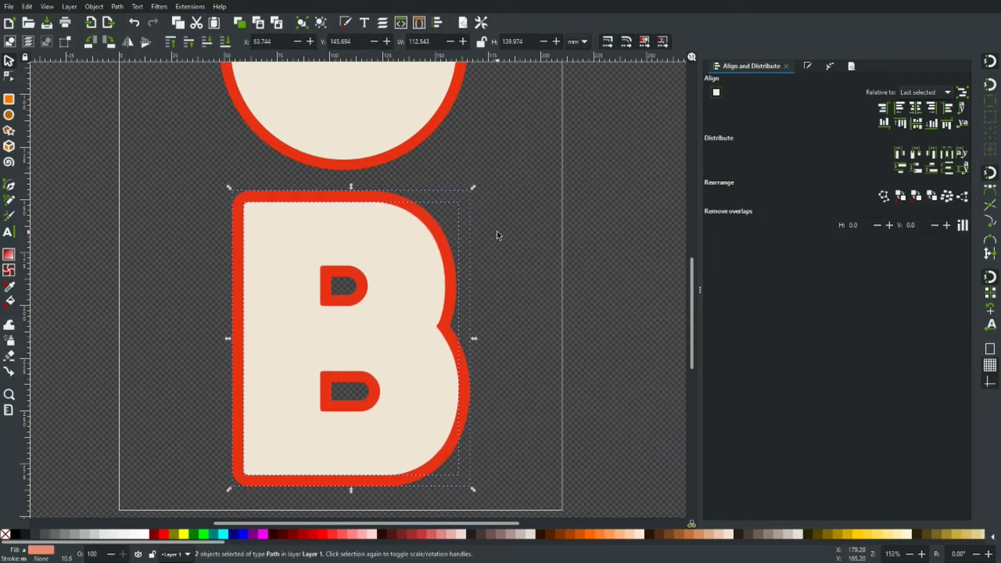
key(Escape)
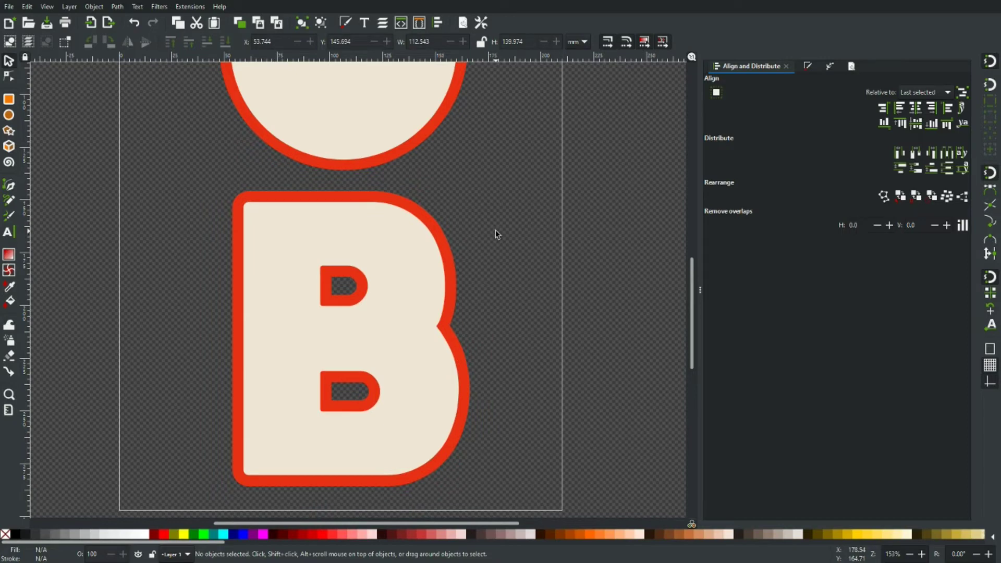